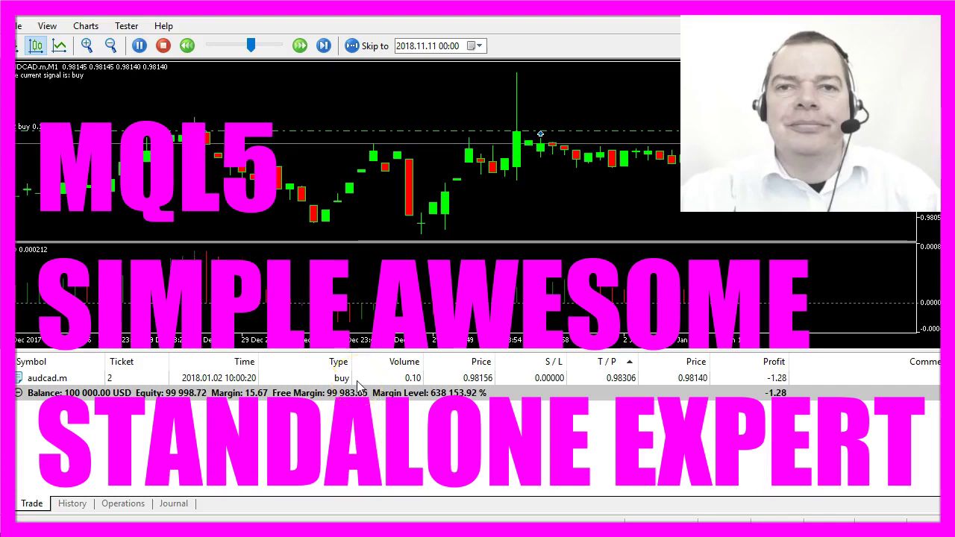
Step: Watch the AUDCAD.m M1 visual backtest run and inspect the open buy trade
left_click(373, 322)
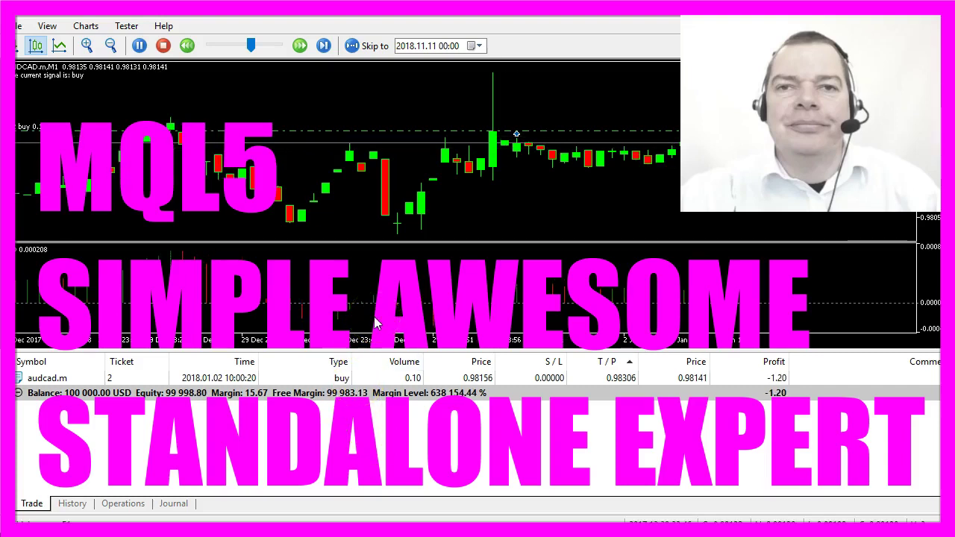
left_click(377, 319)
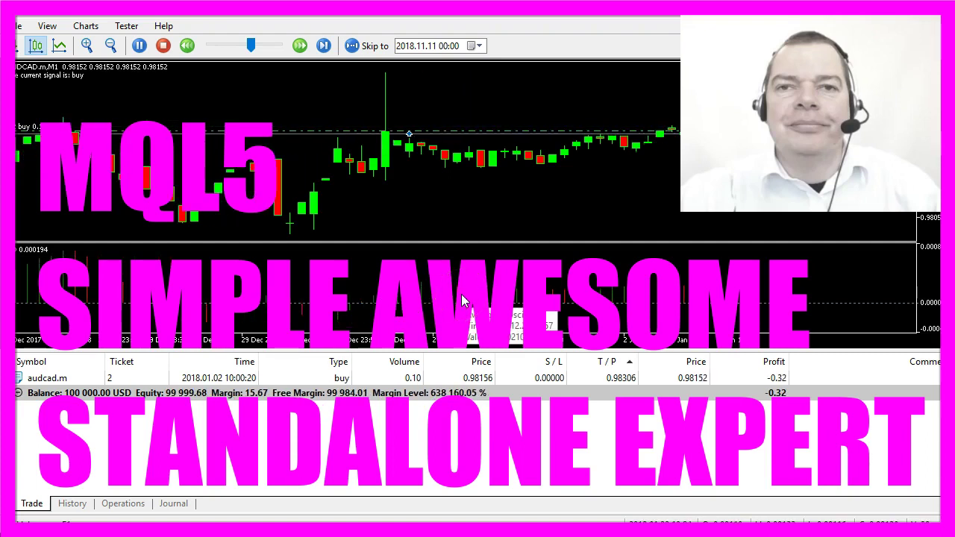
left_click(75, 88)
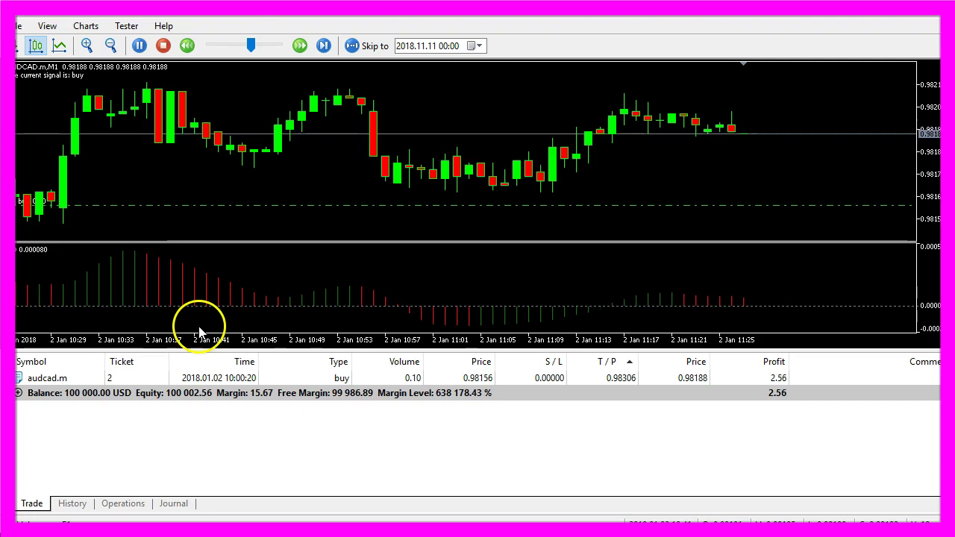
left_click(209, 379)
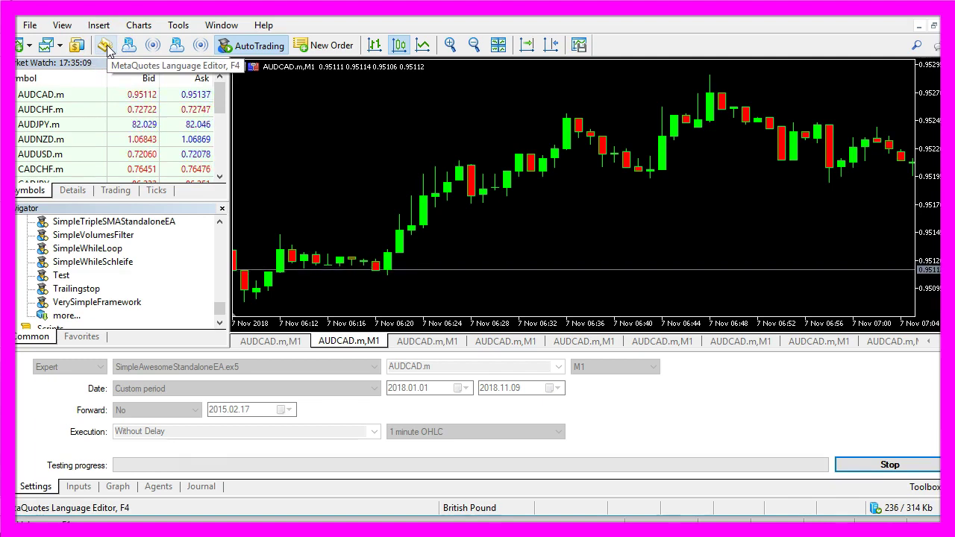
Step: Create SimpleAwesomeStandaloneEA.mq5 from the Expert Advisor template in the MQL5 Wizard
left_click(107, 48)
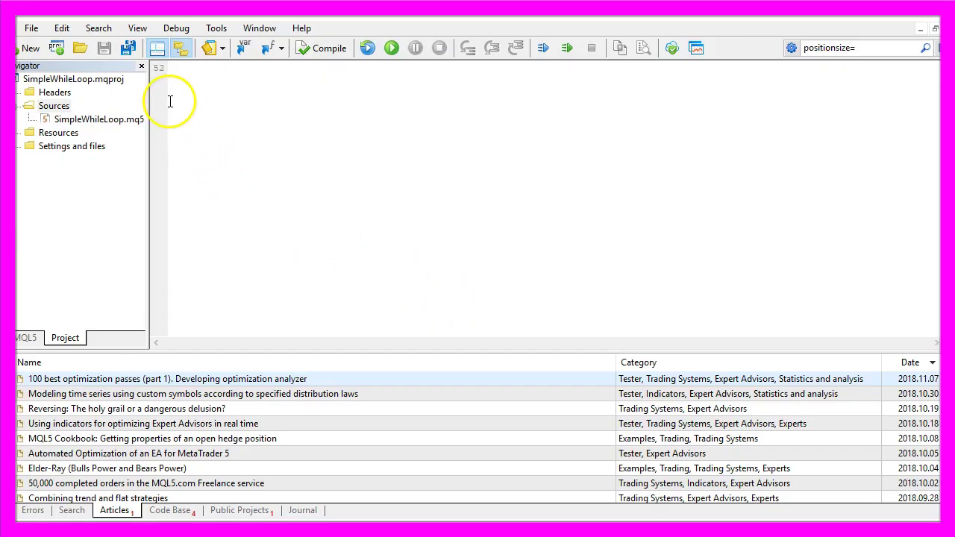
left_click(33, 29)
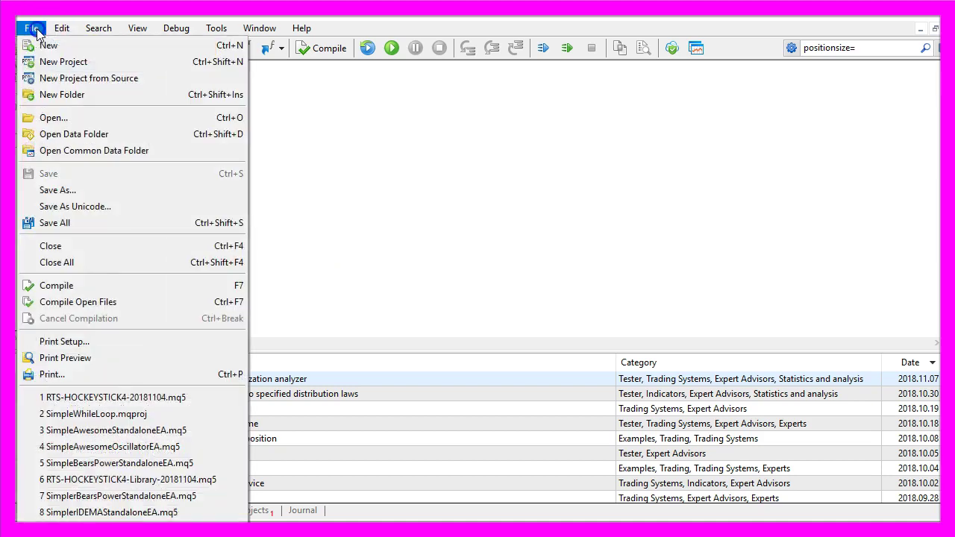
left_click(32, 43)
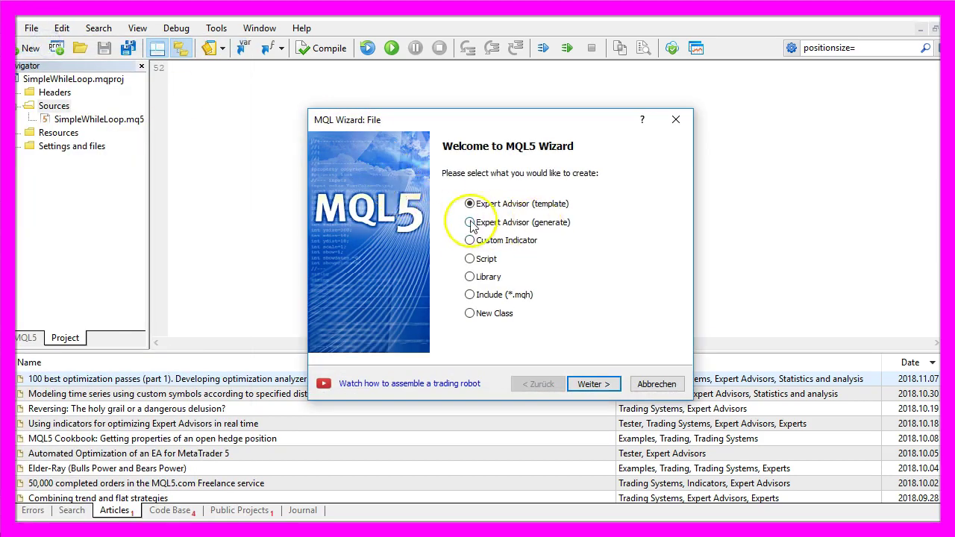
left_click(593, 385)
left_click_drag(416, 190, 693, 198)
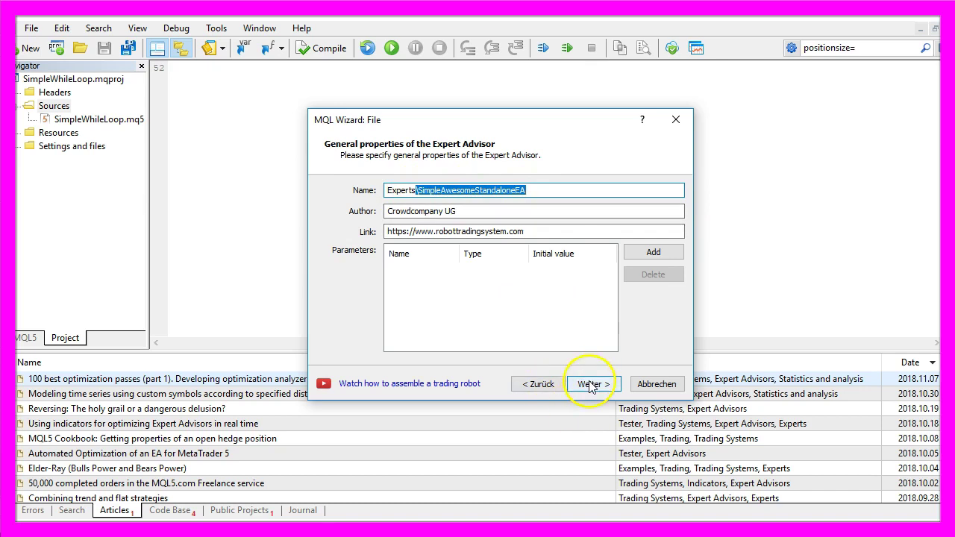
left_click(590, 385)
left_click(597, 387)
left_click(597, 385)
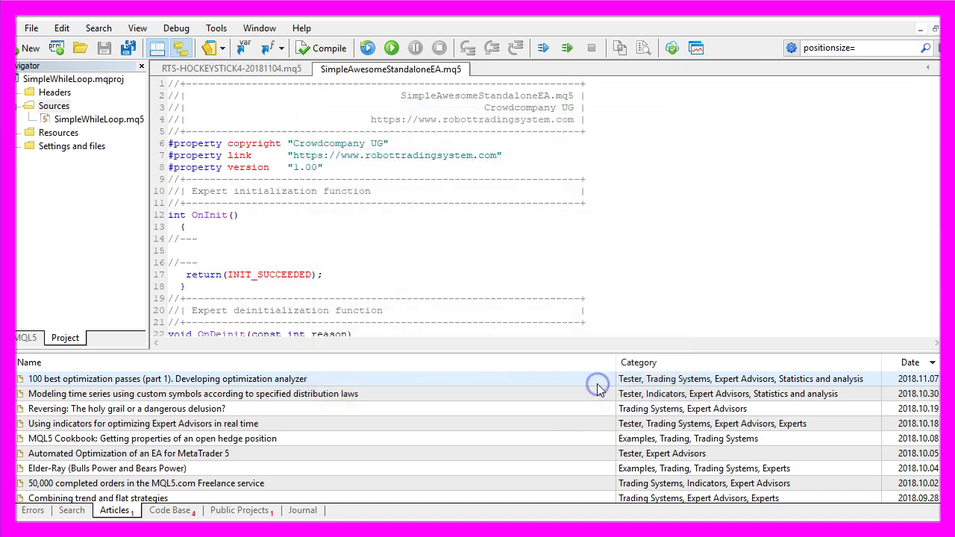
Step: Delete the template code and comments, leaving only an empty OnTick function
scroll(540, 277, "down", 6)
left_click_drag(603, 206, 173, 56)
key("Delete")
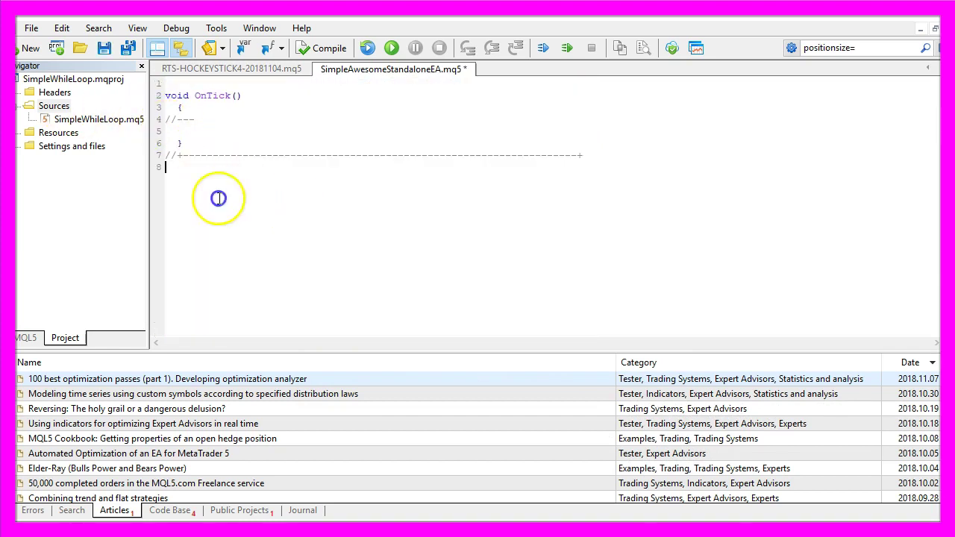
left_click_drag(167, 174, 127, 149)
key("Delete")
left_click_drag(185, 131, 168, 124)
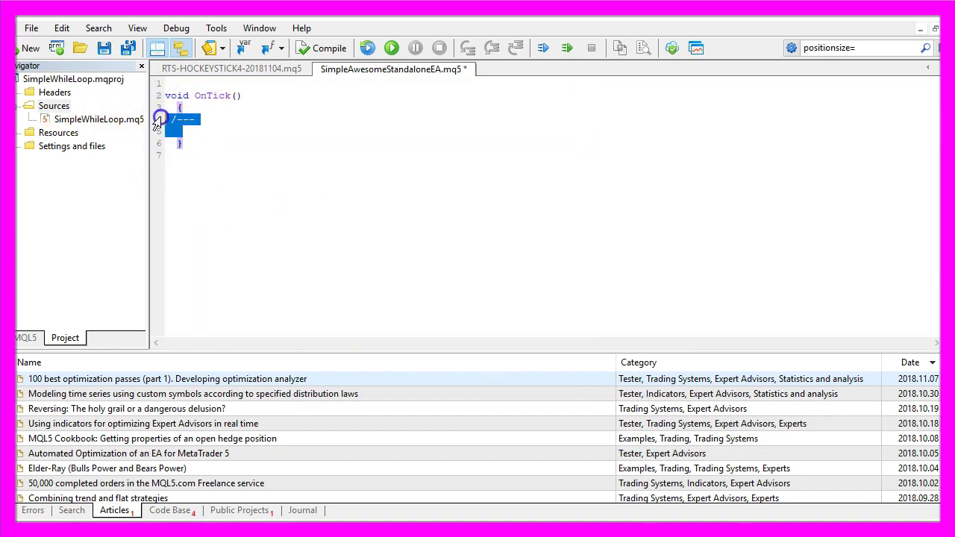
key("Delete")
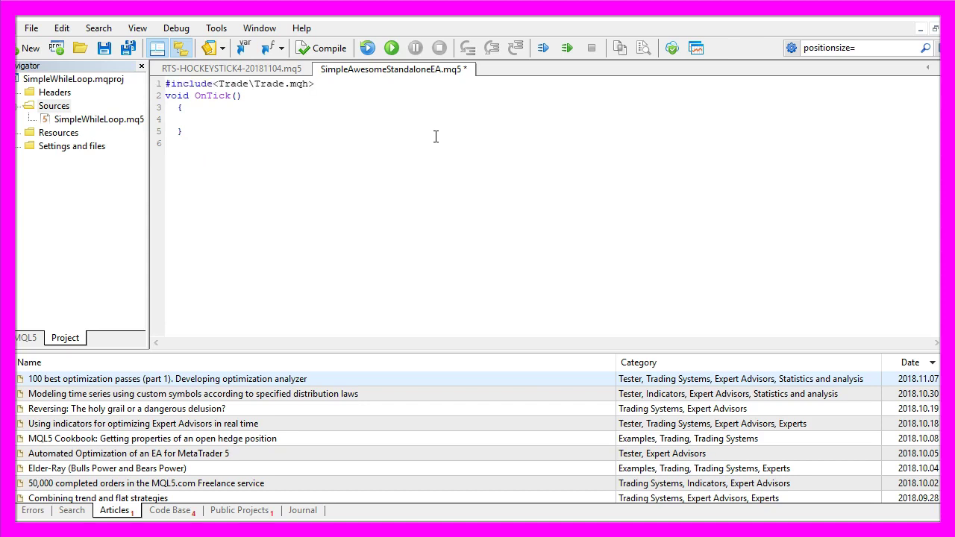
Step: Below the Trade.mqh include, add a commented CTrade trade declaration
left_click(261, 83)
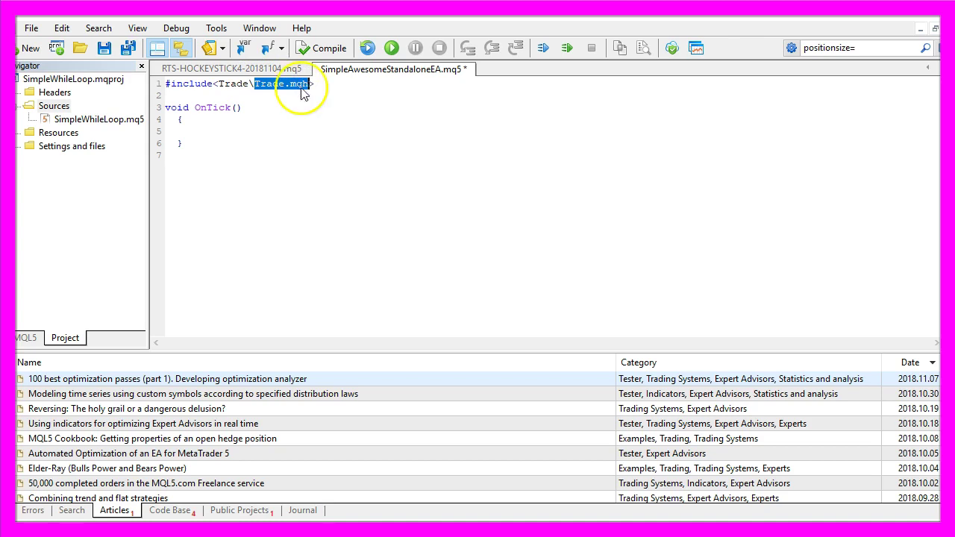
left_click(199, 96)
key("Return")
type("// Create an instance from CTrade CTrade trade;")
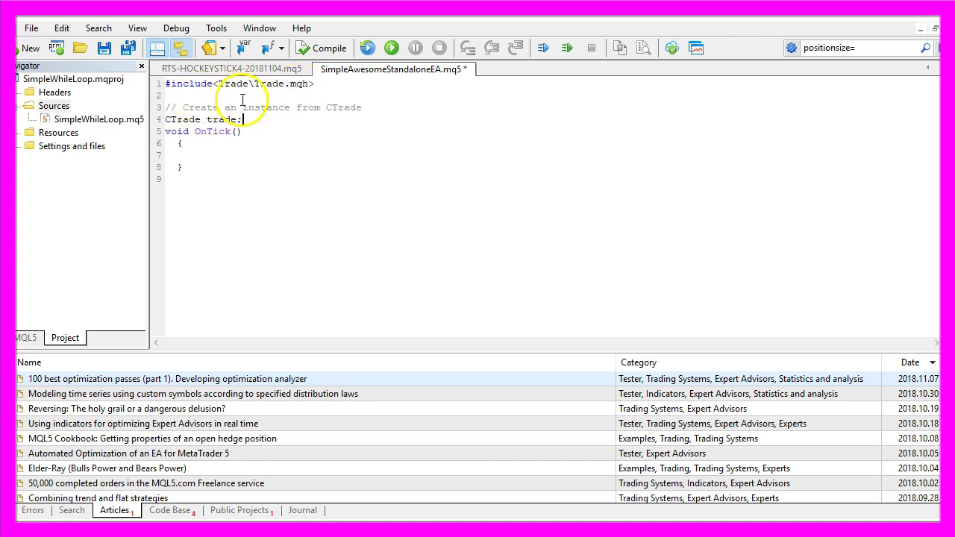
left_click_drag(243, 107, 379, 104)
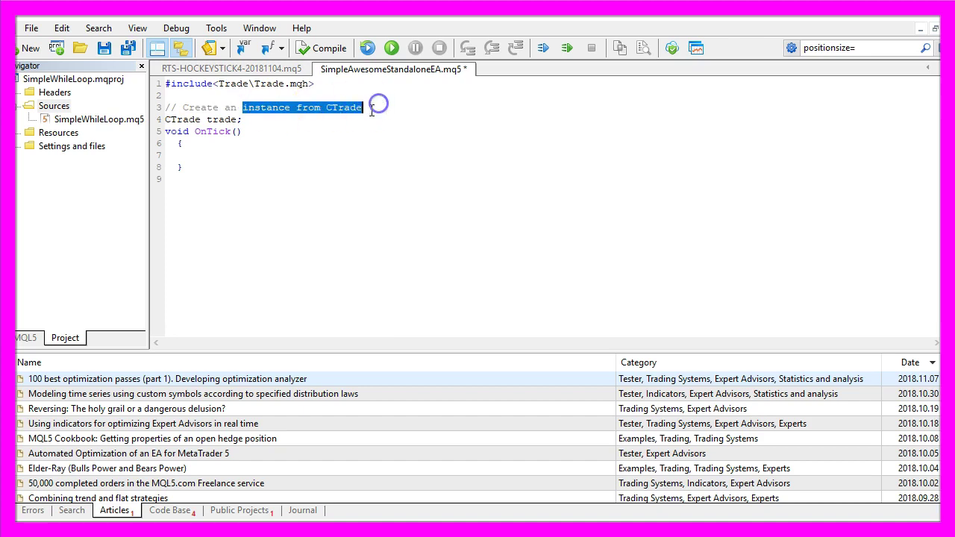
left_click(294, 120)
key("Return")
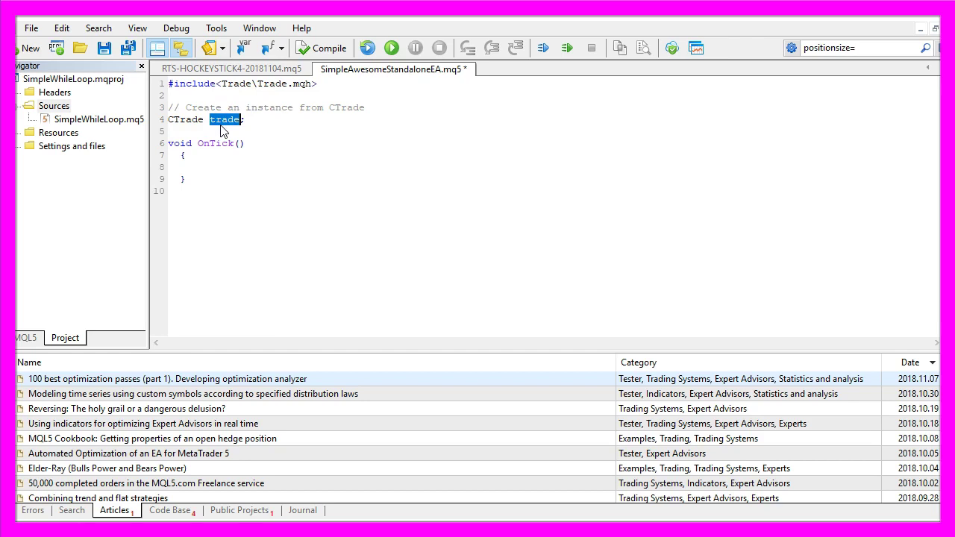
left_click(172, 168)
type("// We calculate the Ask price    double Ask=NormalizeDouble(SymbolInfoDouble(_Symbol,SYMBOL_ASK),_Digits);     // We calculate the Bid price    double Bid=NormalizeDouble(SymbolInfoDouble(_Symbol,SYMBOL_BID),_Digits);")
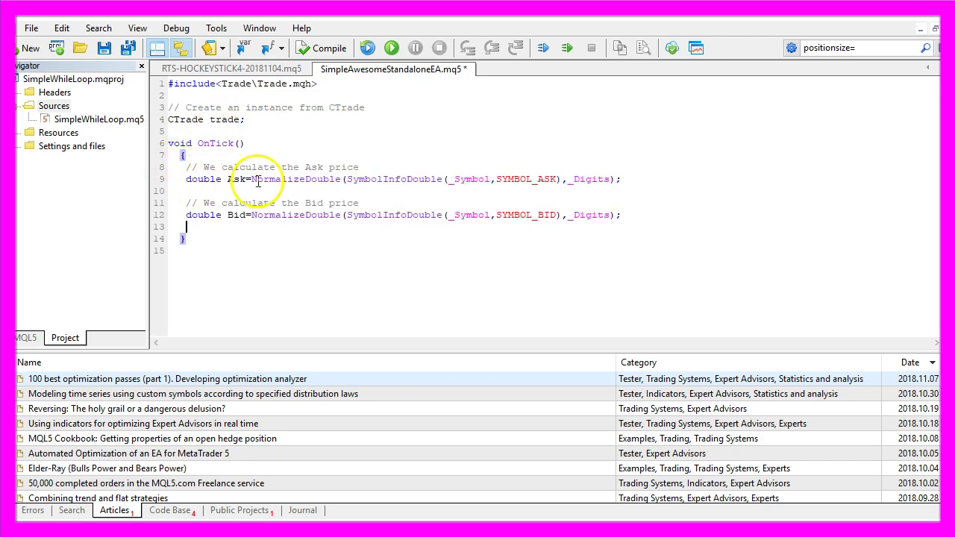
left_click_drag(223, 170, 368, 168)
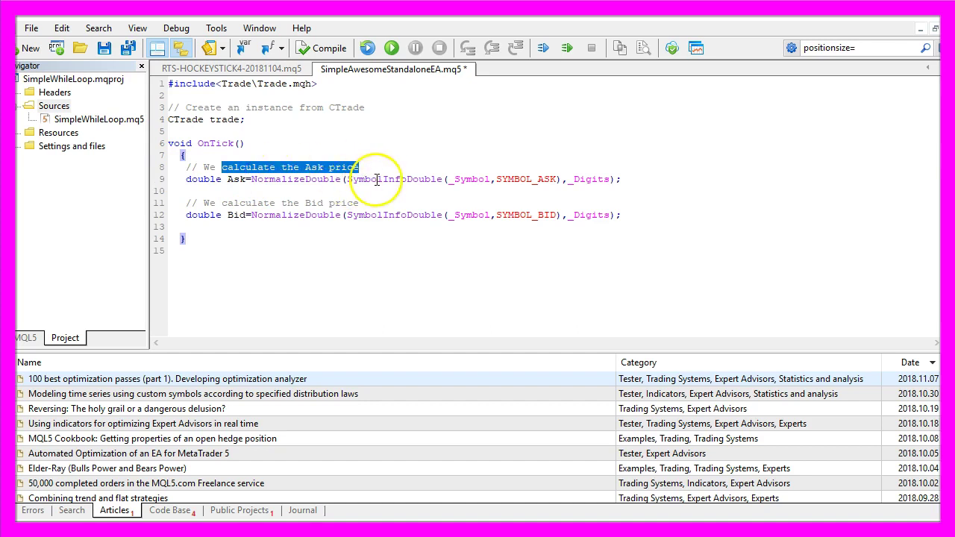
left_click_drag(222, 203, 359, 202)
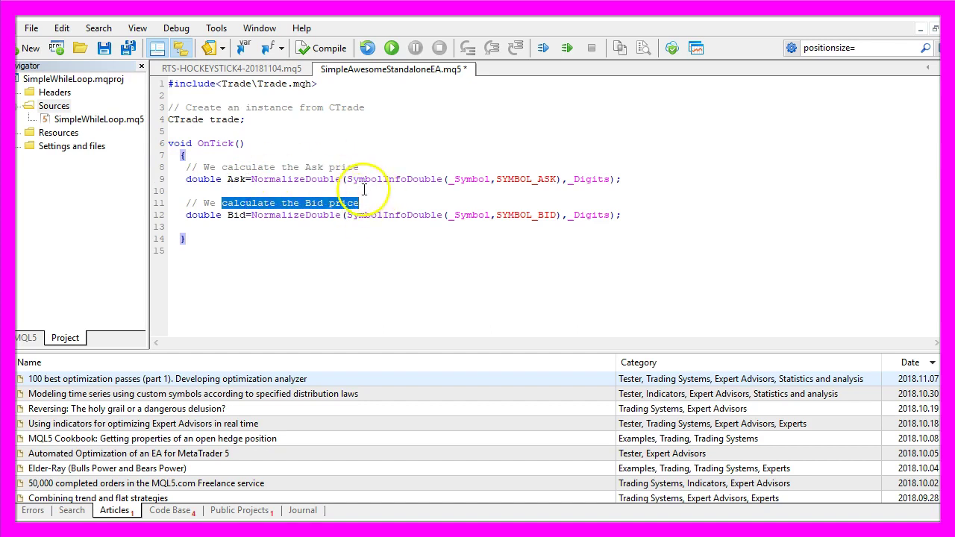
double_click(401, 182)
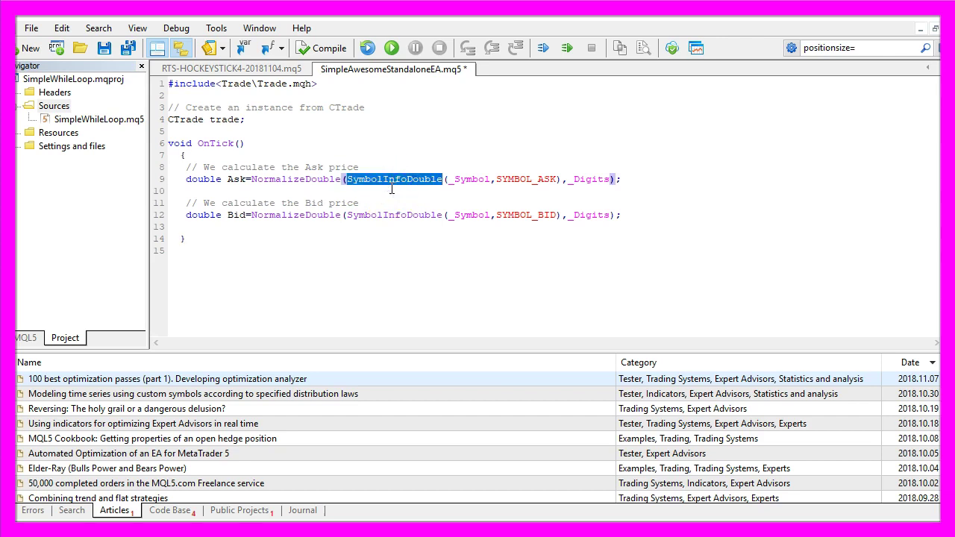
left_click(460, 182)
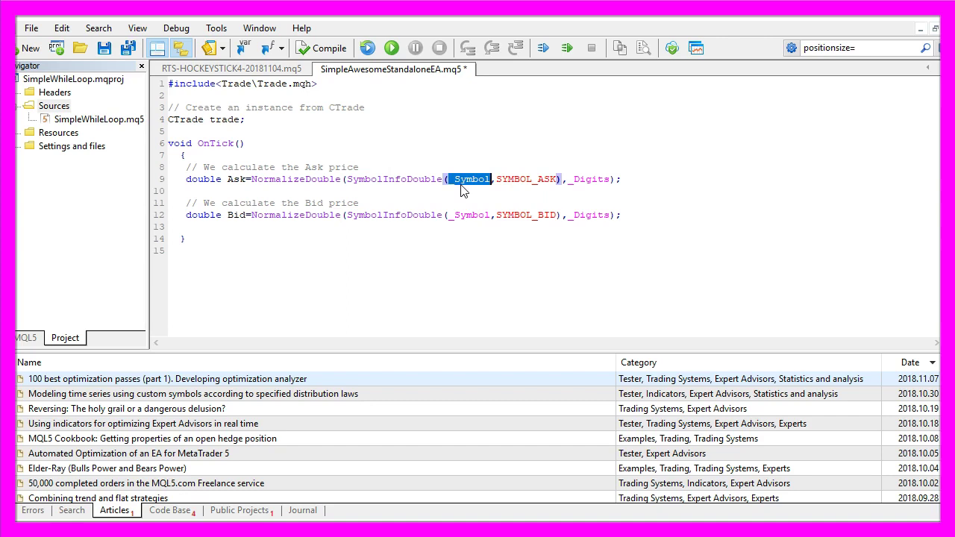
double_click(507, 182)
double_click(515, 216)
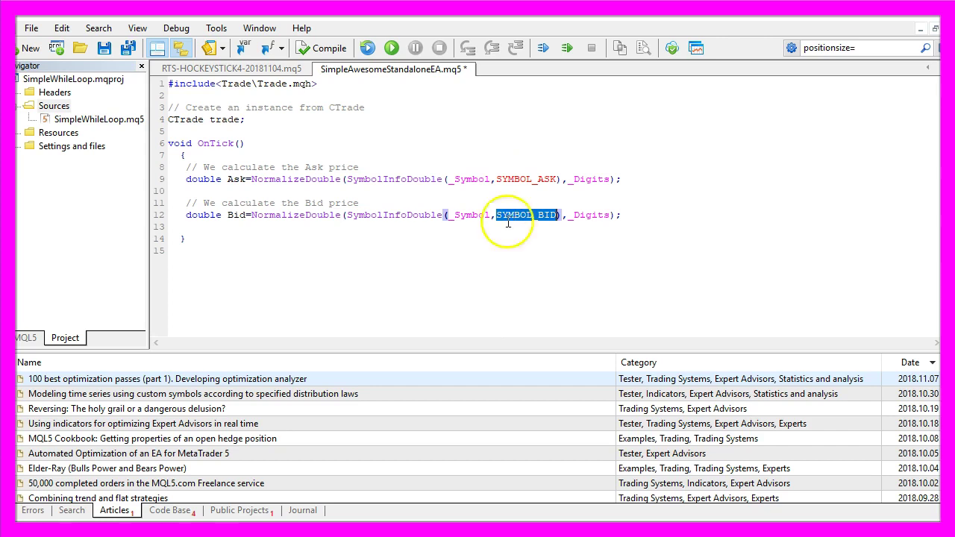
double_click(295, 180)
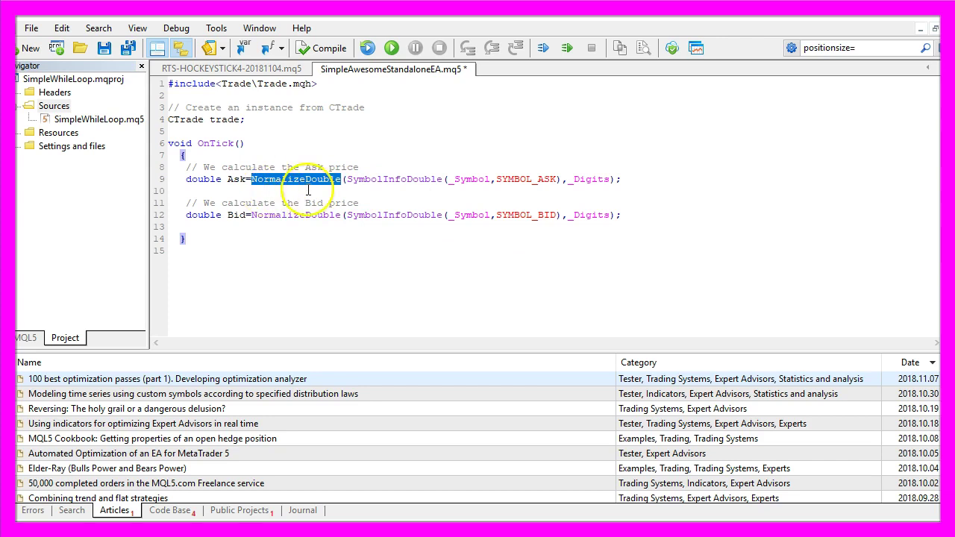
left_click(579, 180)
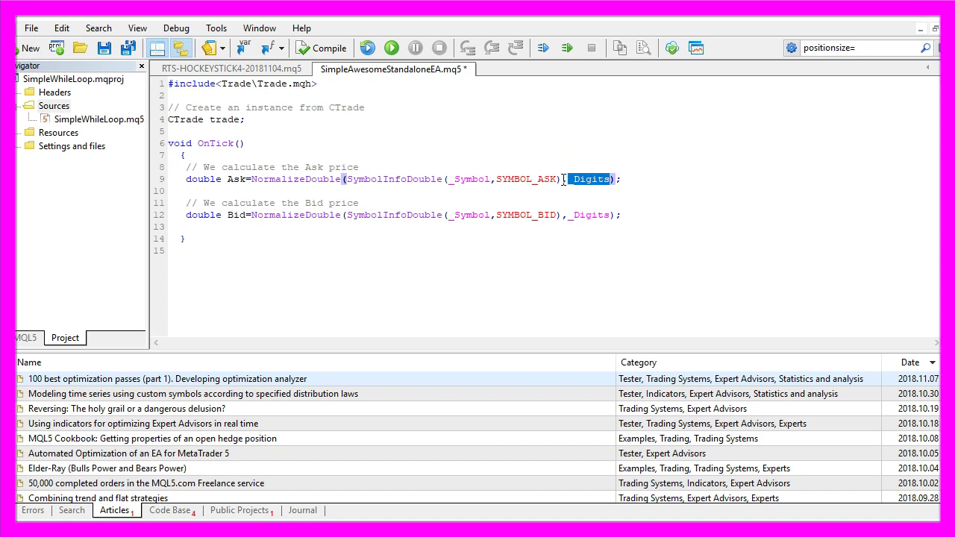
Step: Leave the backtest chart and return to the SimpleAwesomeStandaloneEA.mq5 source code
left_click(921, 28)
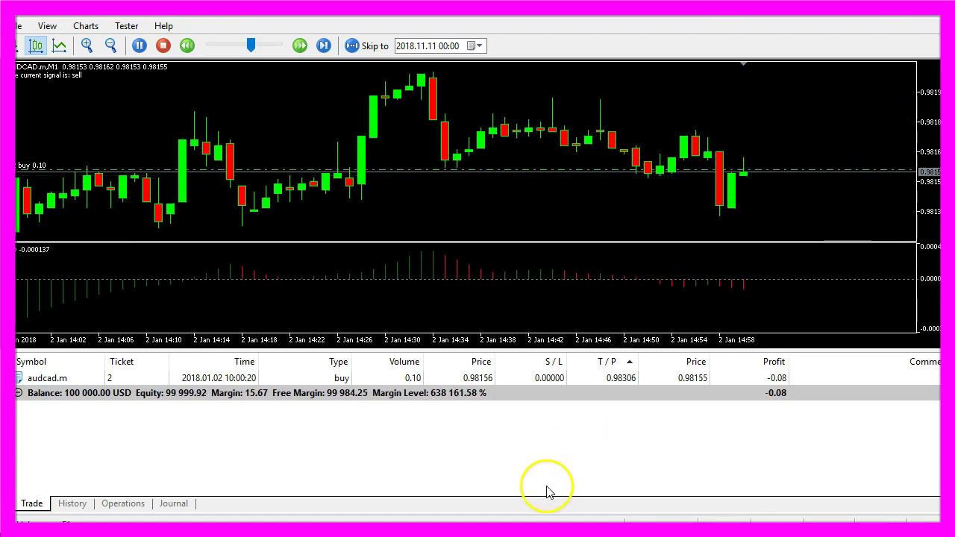
left_click(546, 530)
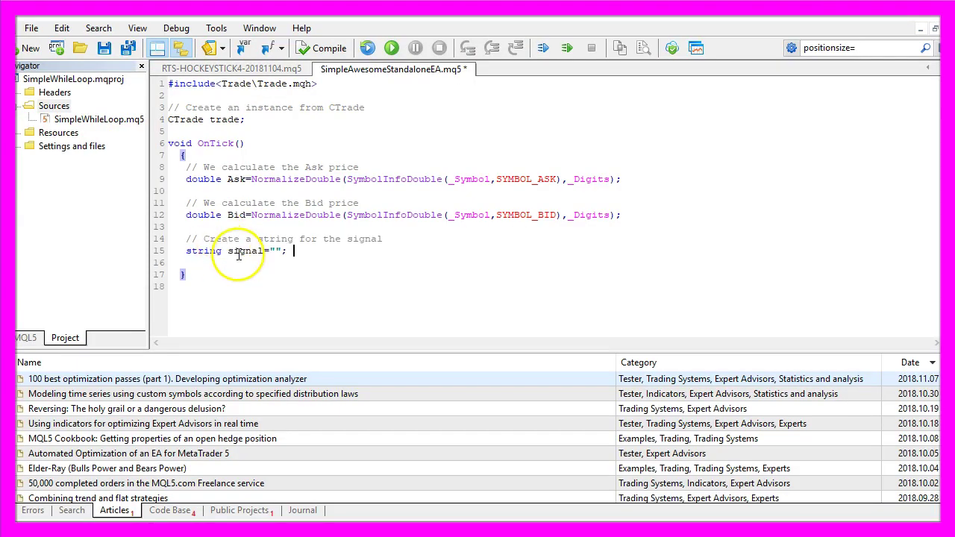
type("string signal=\"\";")
Step: Declare an empty signal string and MqlRates PriceInformation[], checking MqlRates in the reference
left_click(237, 252)
left_click(205, 253)
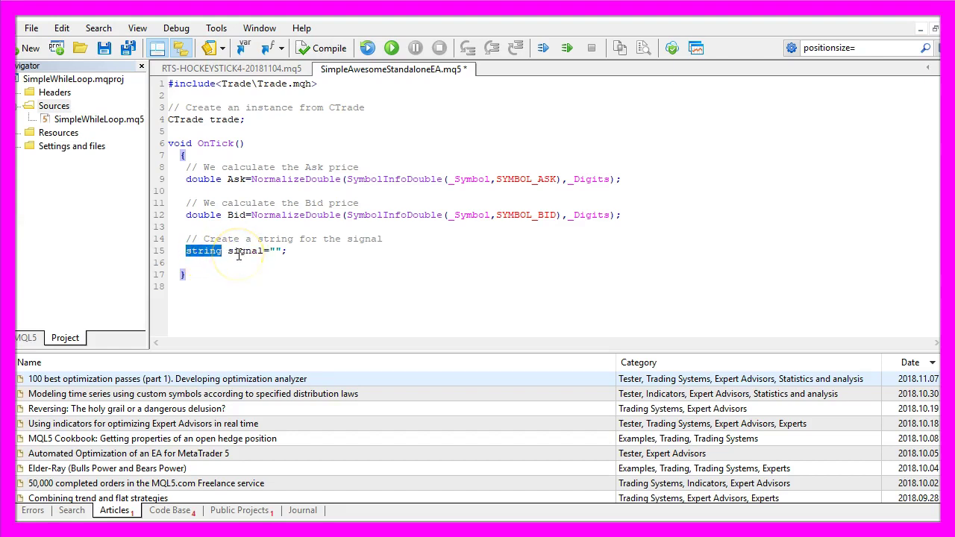
left_click(276, 251)
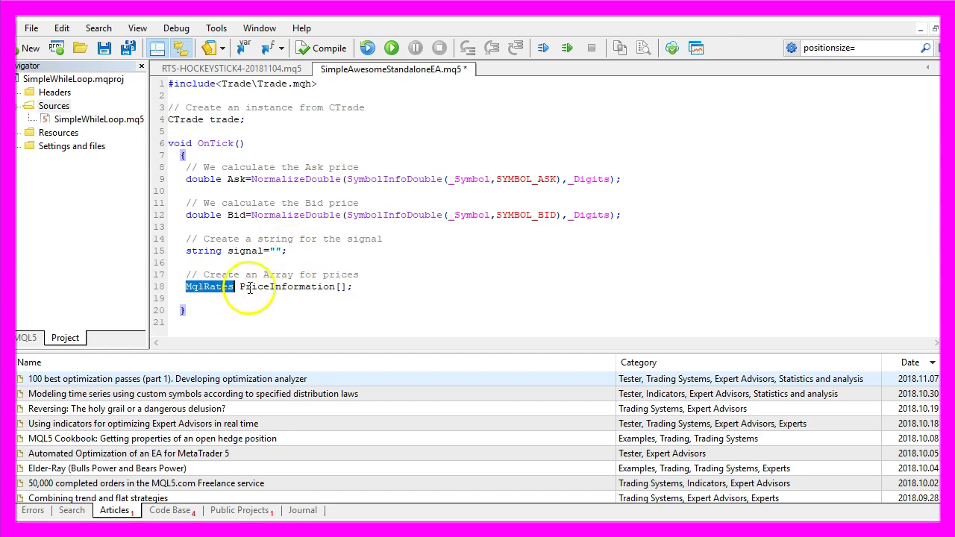
double_click(254, 288)
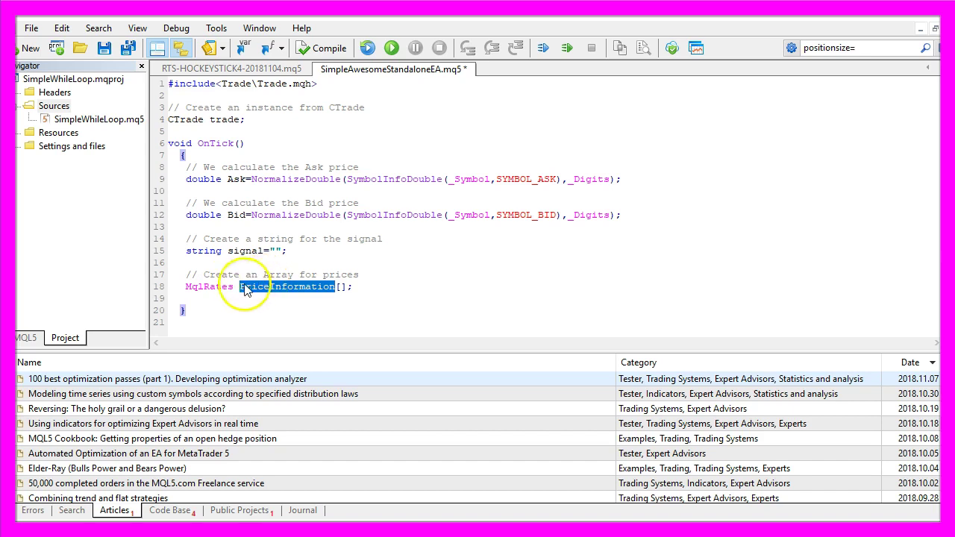
left_click(221, 290)
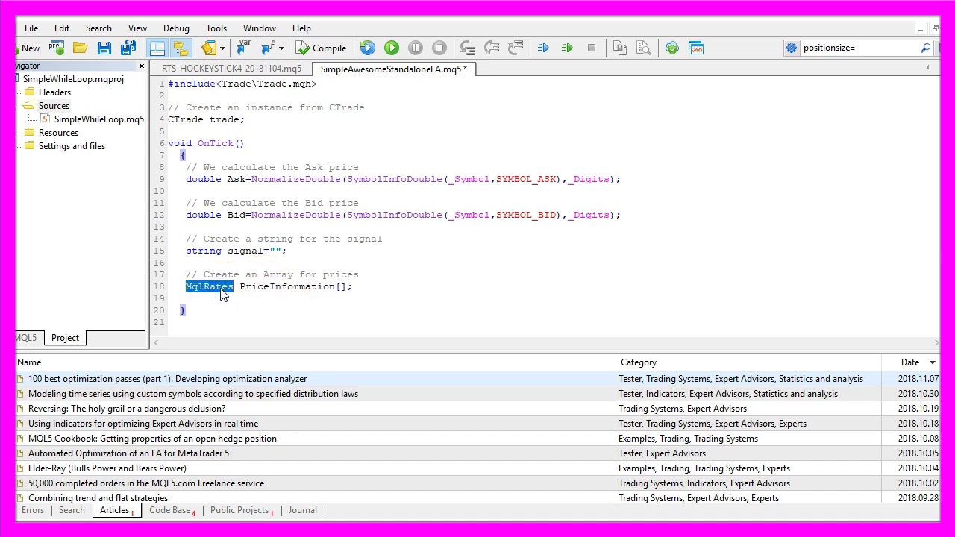
key("F1")
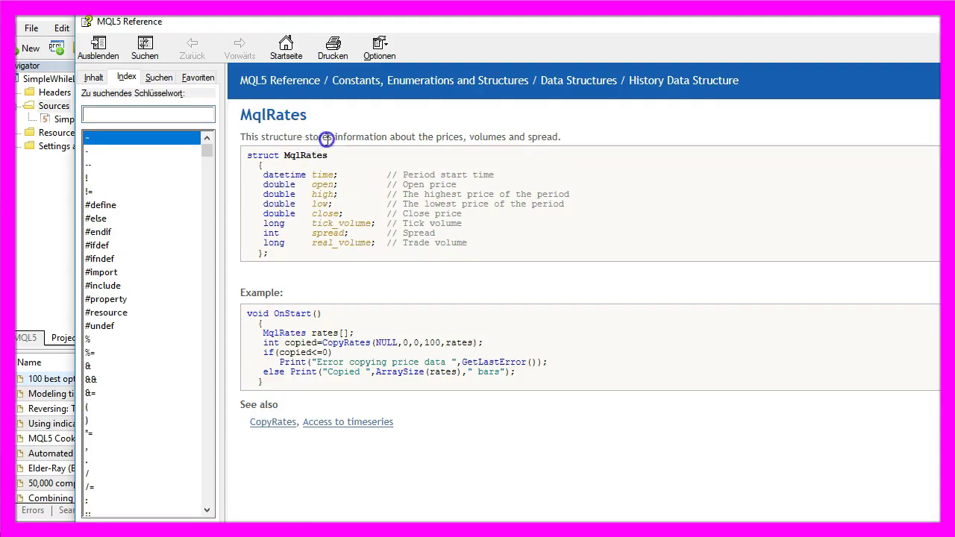
left_click_drag(338, 139, 568, 138)
Step: Sort PriceInformation with ArraySetAsSeries and CopyRates three candles of _Symbol/_Period data into it
left_click(935, 16)
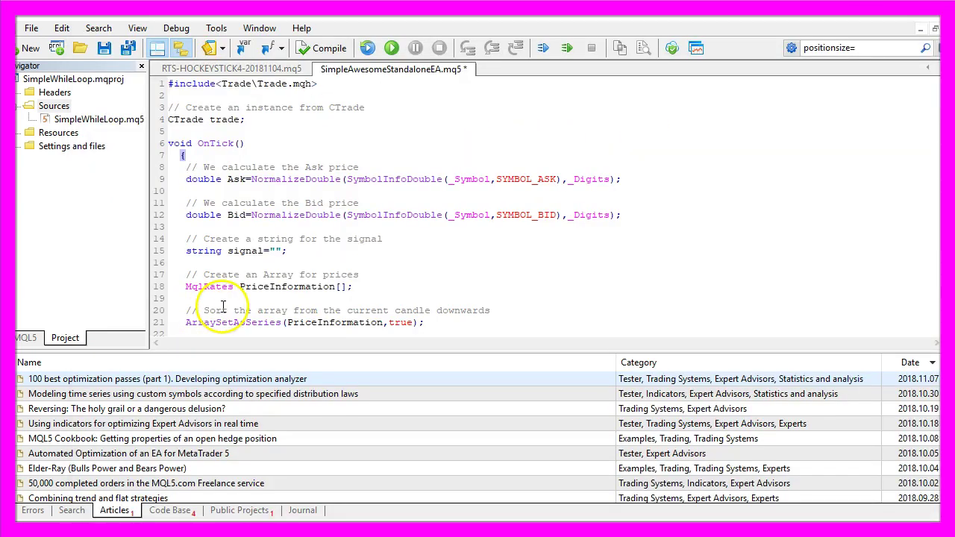
left_click_drag(229, 313, 501, 310)
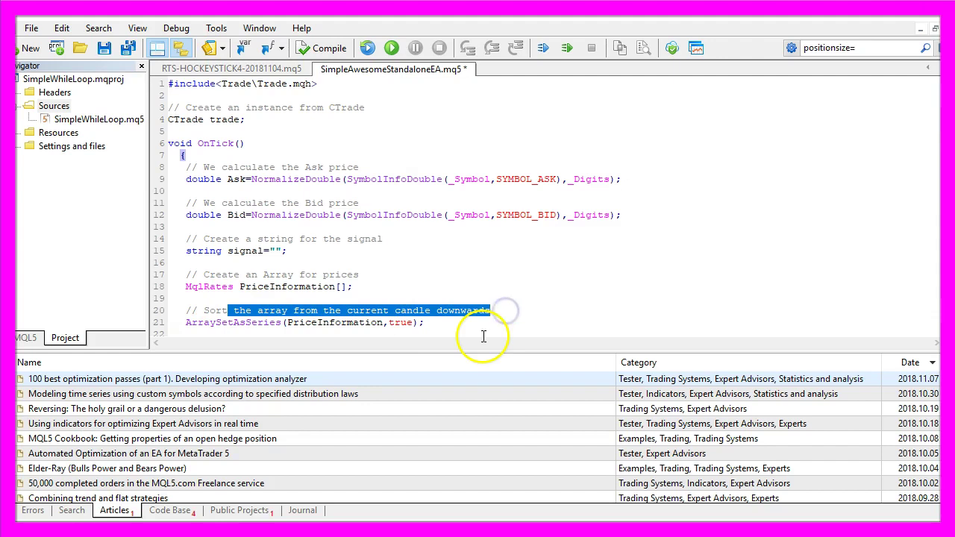
double_click(238, 323)
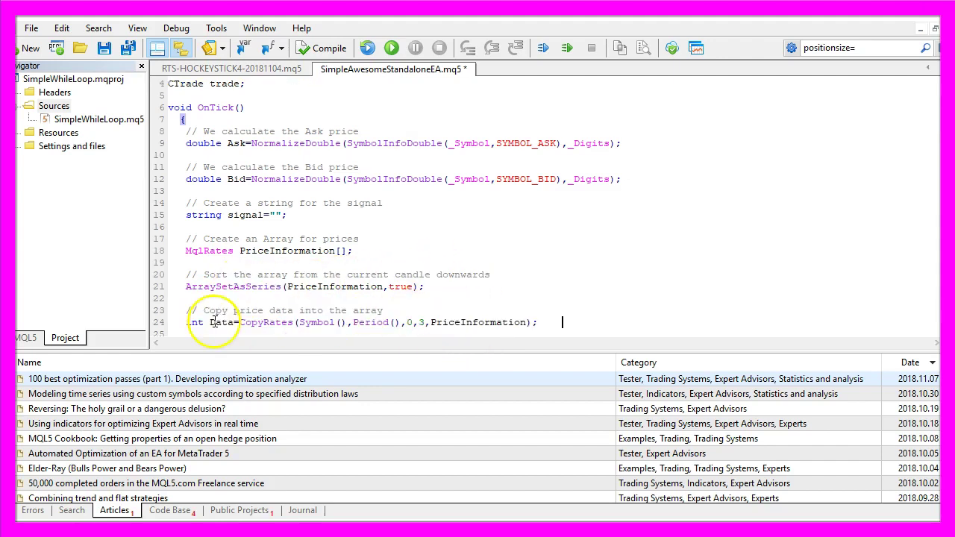
double_click(321, 323)
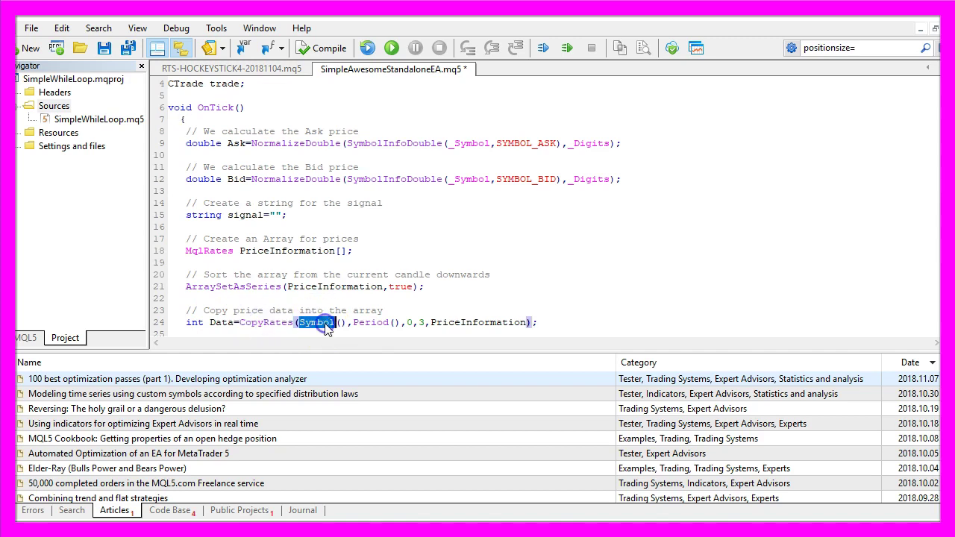
left_click(366, 323)
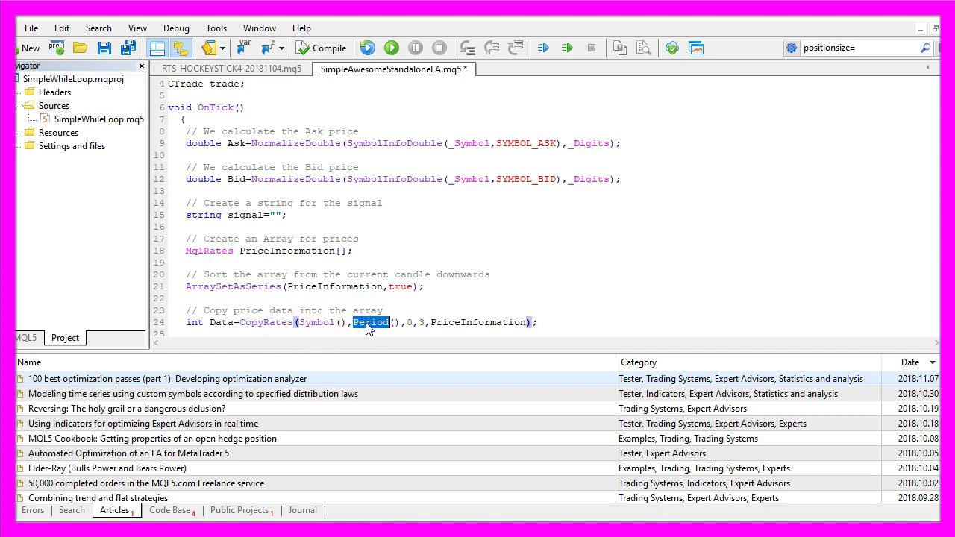
left_click(409, 322)
left_click(420, 322)
double_click(453, 324)
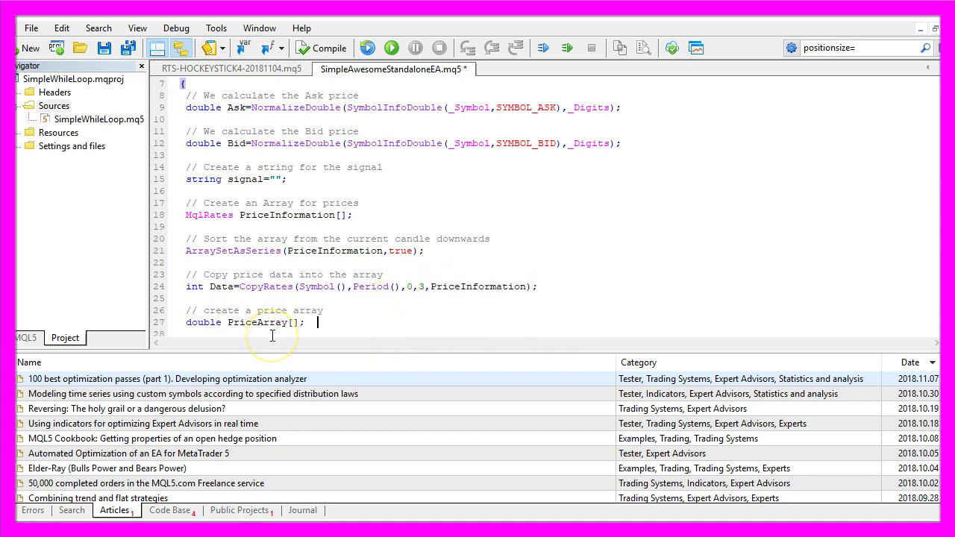
Step: Declare double PriceArray[] and define AwesomeOscillatorDefinition with iAO(_Symbol,_Period)
left_click(266, 323)
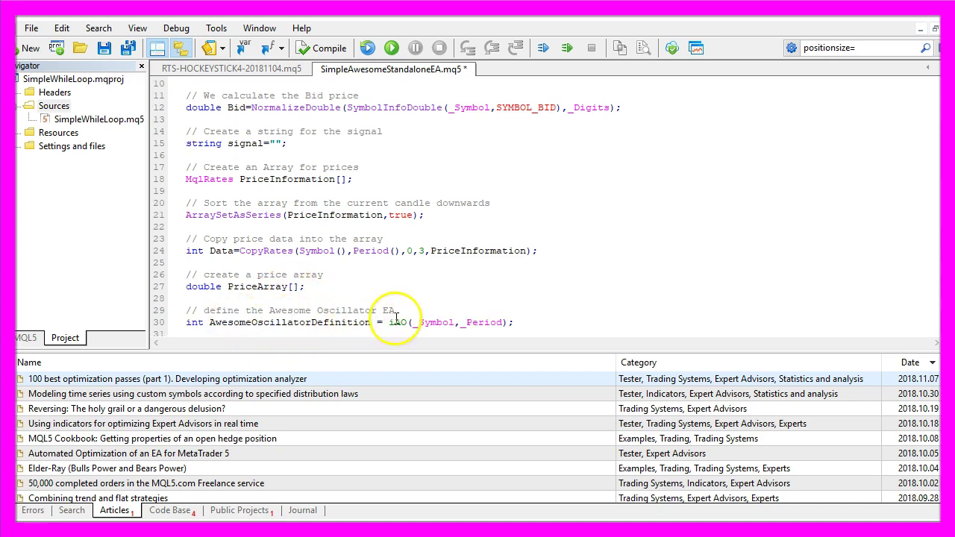
left_click(396, 322)
left_click(400, 332)
Step: Read the iAO reference on the Awesome Oscillator and review its _Period argument
key("F1")
left_click_drag(416, 137, 505, 137)
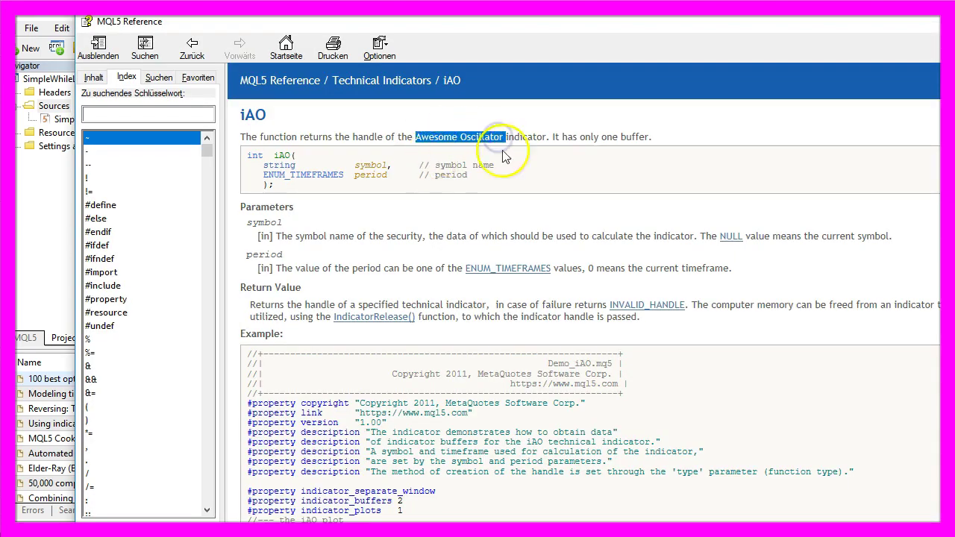
left_click(948, 27)
double_click(485, 323)
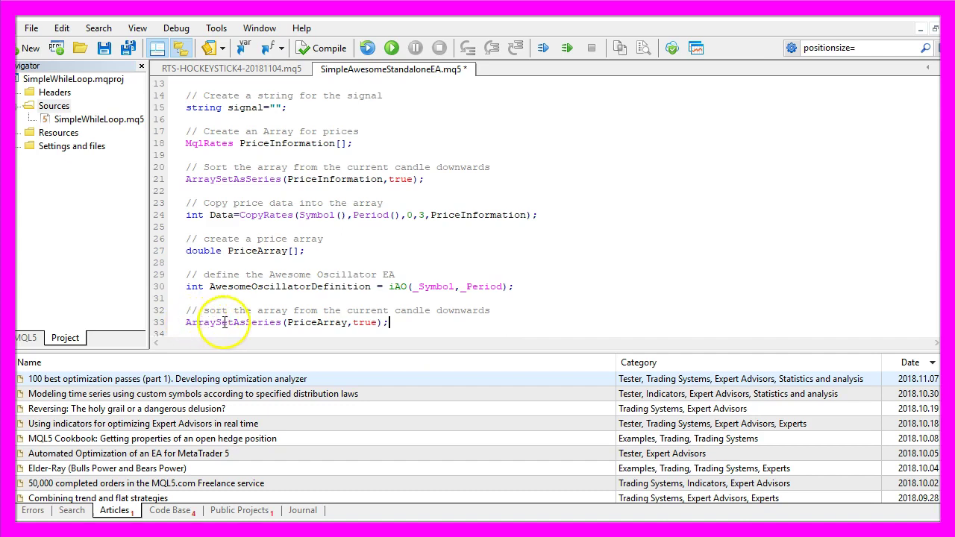
Step: Sort PriceArray from the current candle with ArraySetAsSeries(PriceArray,true)
left_click_drag(203, 310, 530, 312)
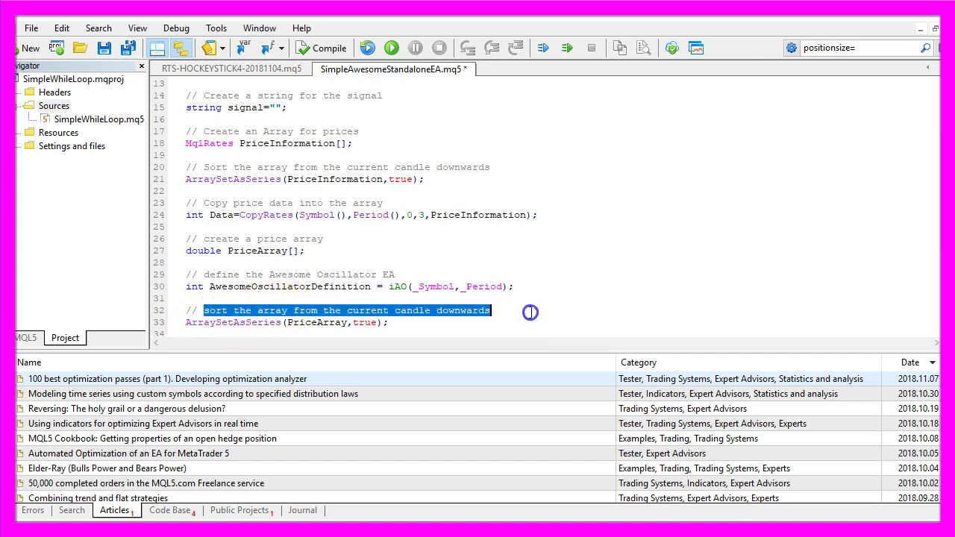
double_click(242, 323)
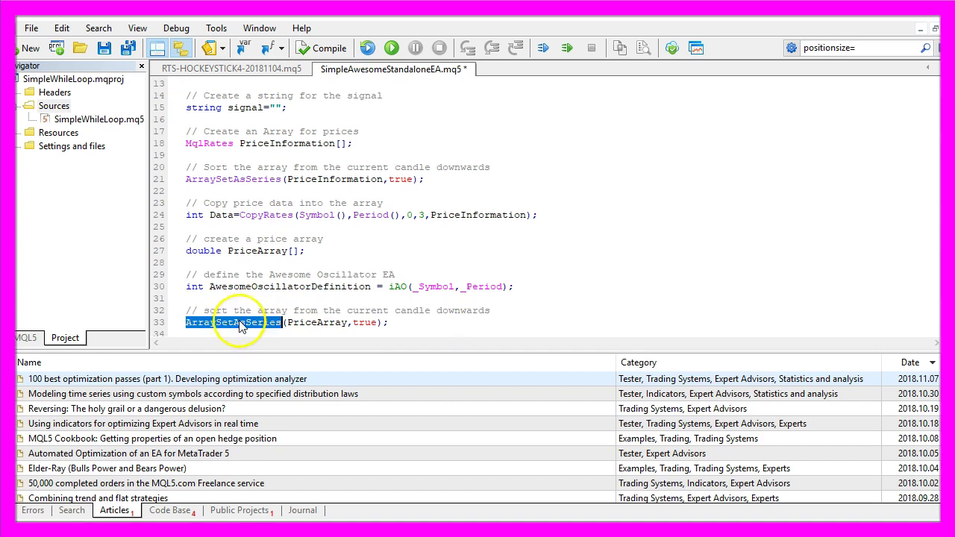
double_click(320, 332)
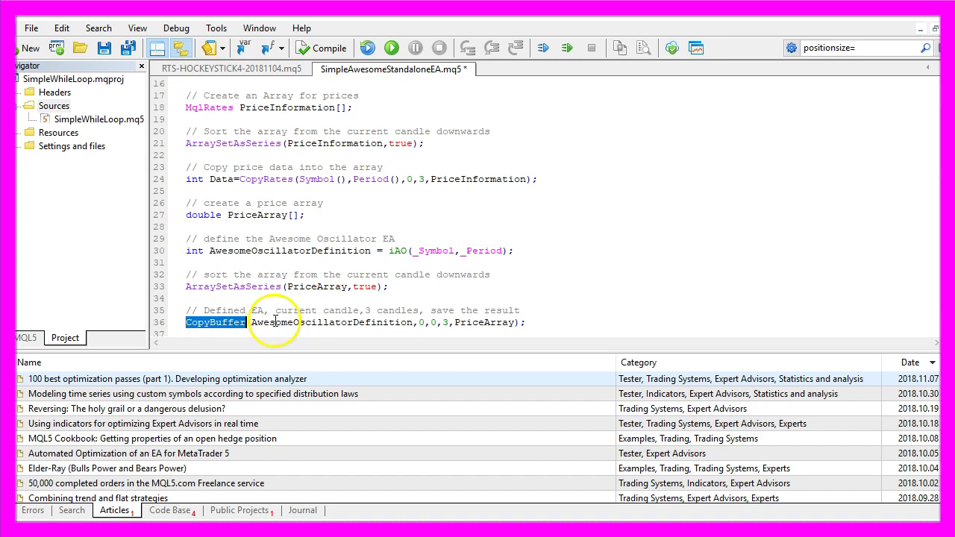
Step: Review CopyBuffer filling PriceArray with three oscillator values from buffer 0, candle 0
double_click(484, 323)
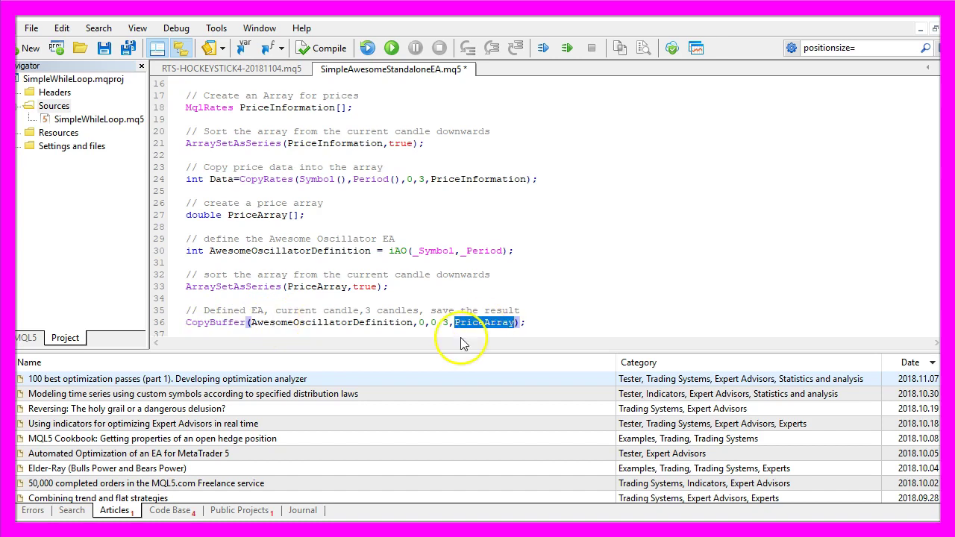
left_click(417, 323)
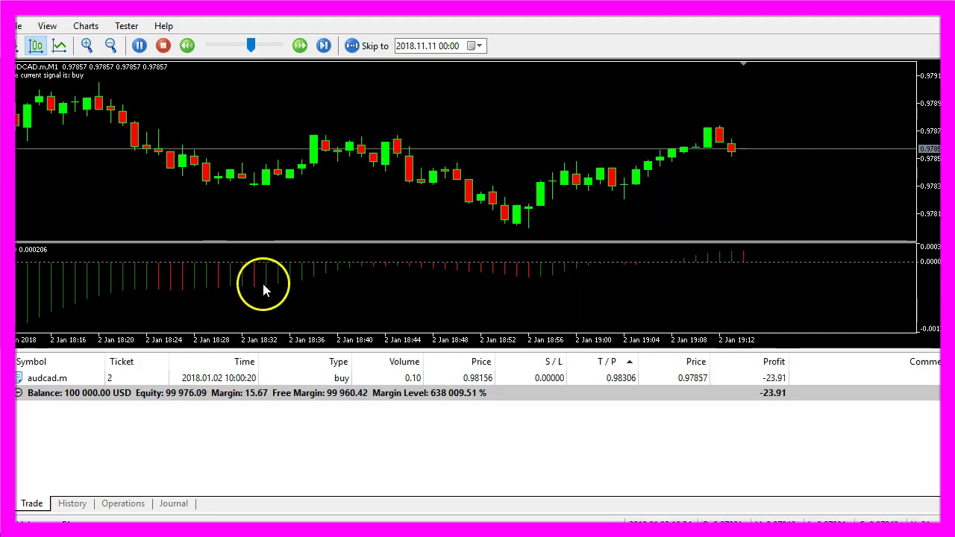
left_click(433, 322)
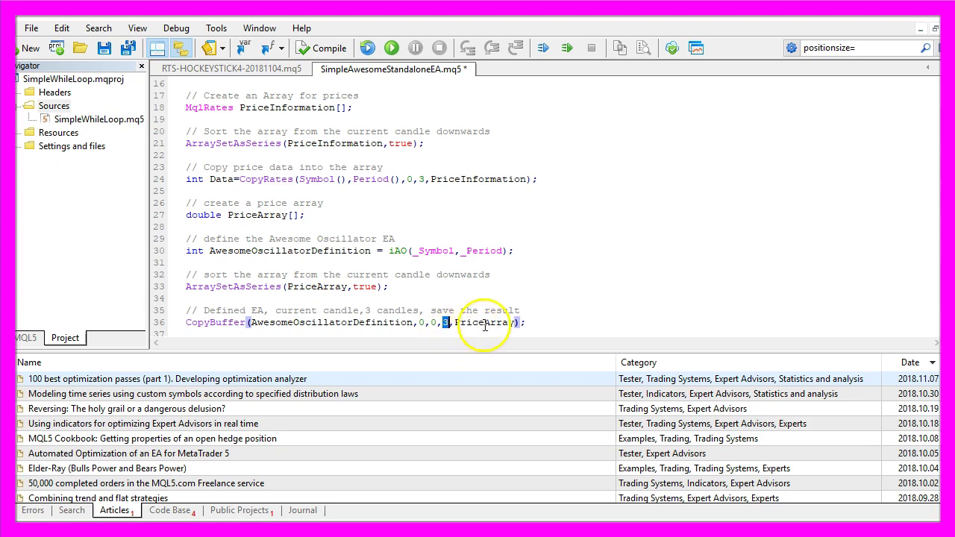
double_click(484, 324)
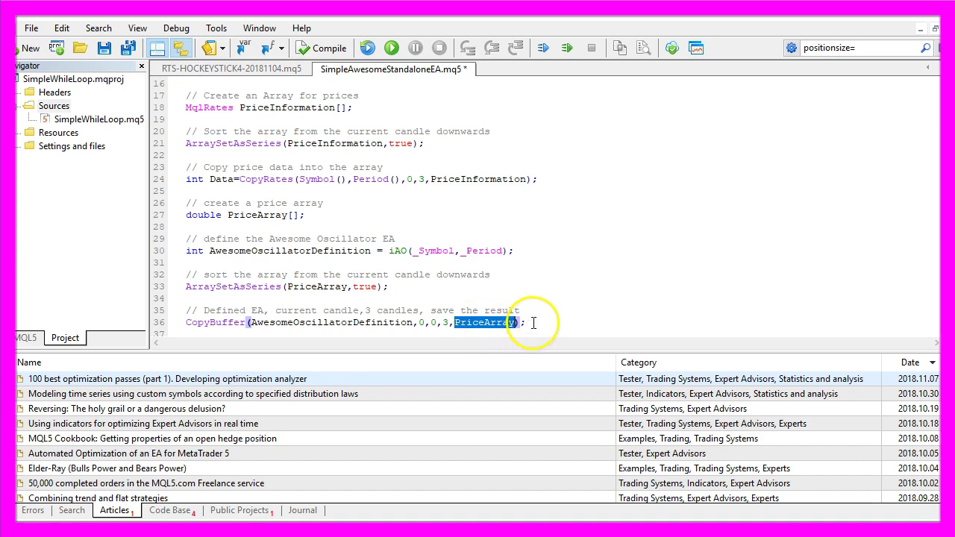
Step: Add double AwesomeOscillatorValue=NormalizeDouble(PriceArray[0],6) for the current candle
type("// Calculate the EA for the current candle double AwesomeOscillatorValue=NormalizeDouble(PriceArray[0],6);")
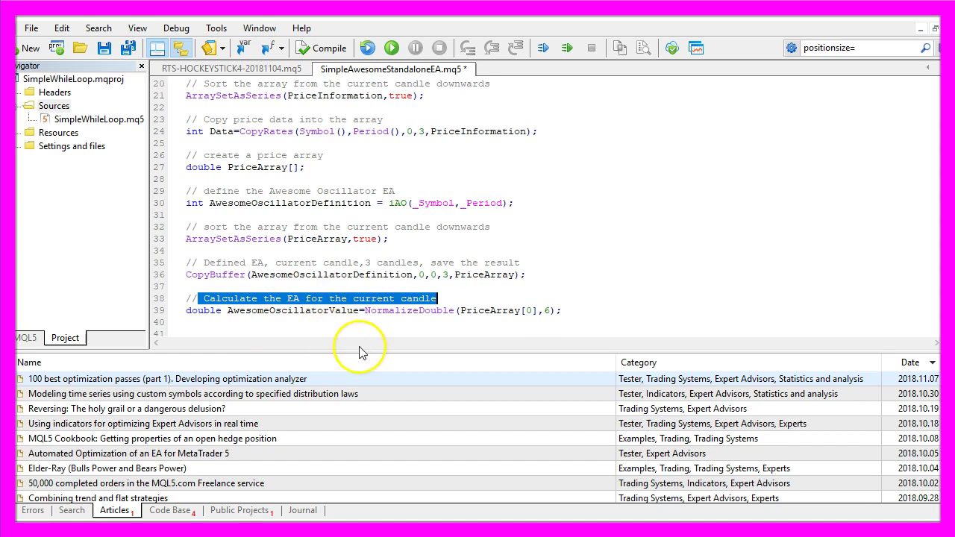
left_click(528, 313)
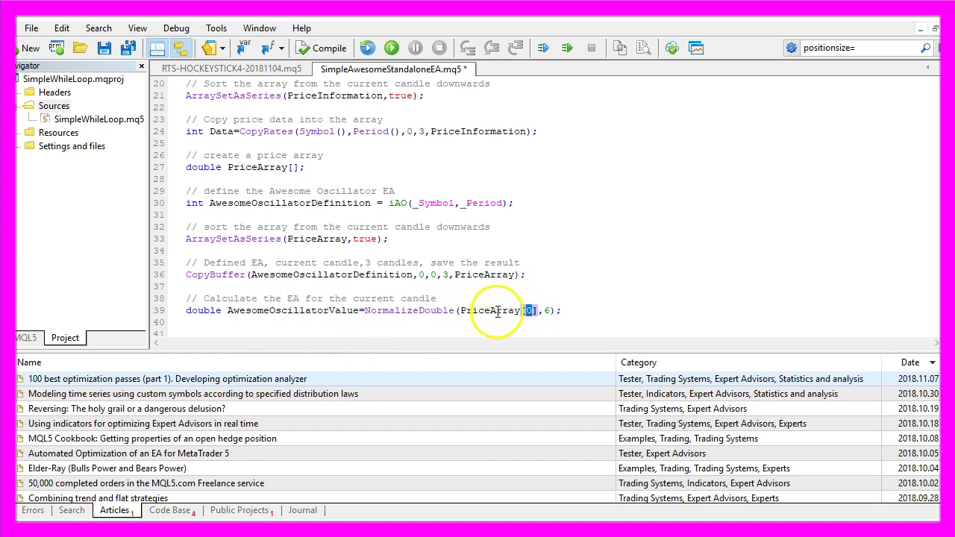
double_click(496, 314)
double_click(385, 312)
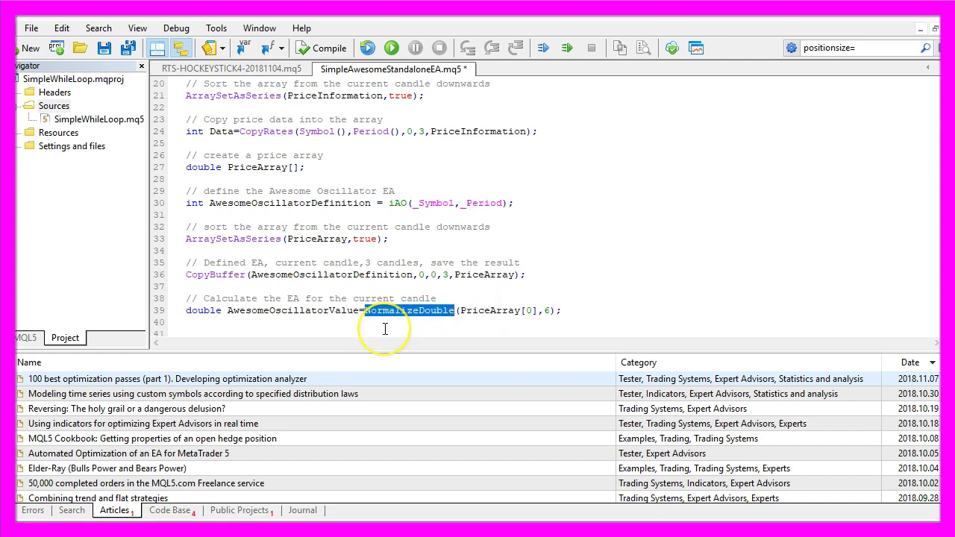
double_click(546, 311)
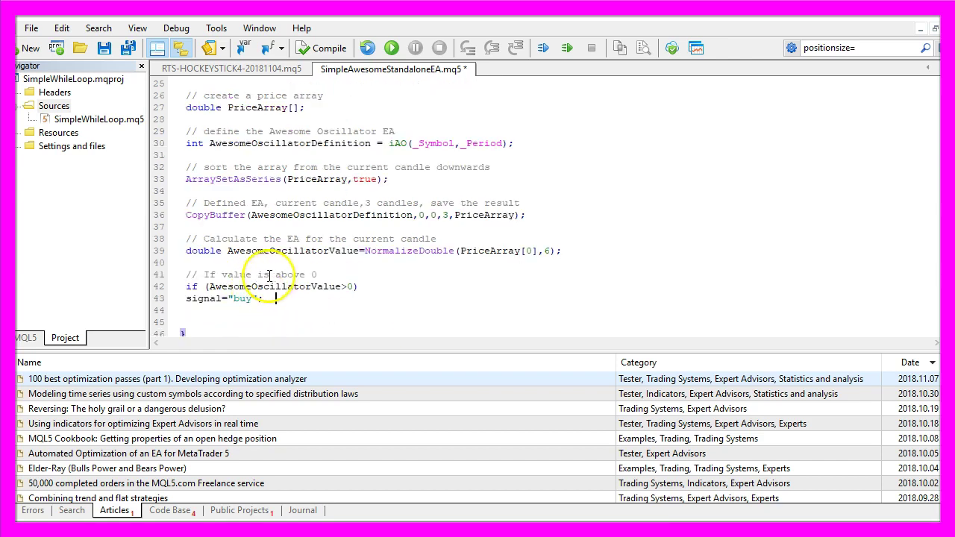
Step: Insert the sell 10 Microlot block: trade.Sell(0.10) when signal is sell and no positions exist
double_click(266, 275)
double_click(242, 299)
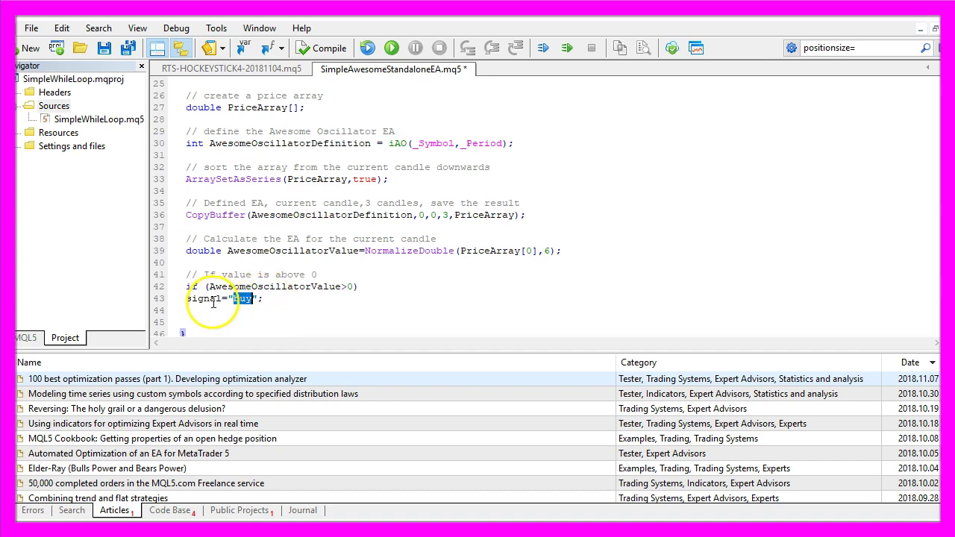
double_click(211, 299)
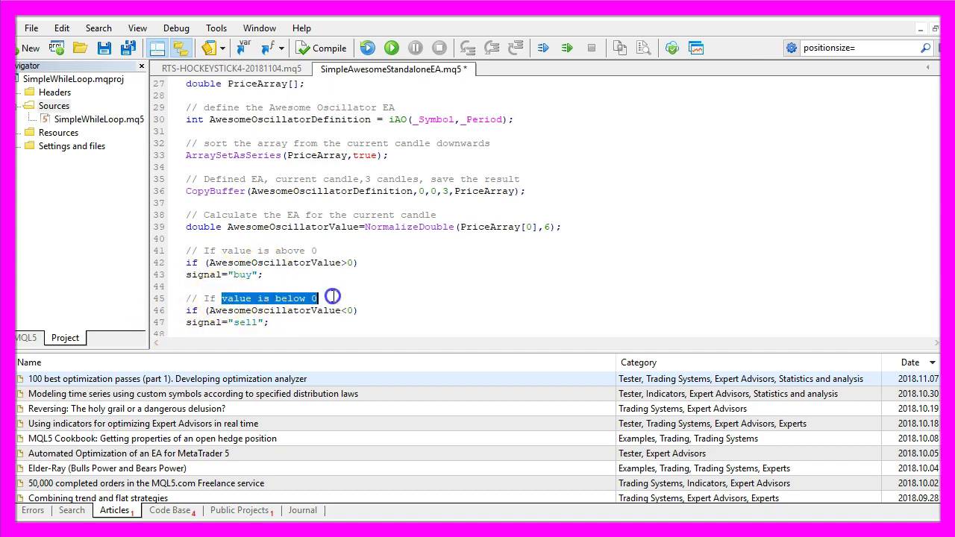
double_click(258, 311)
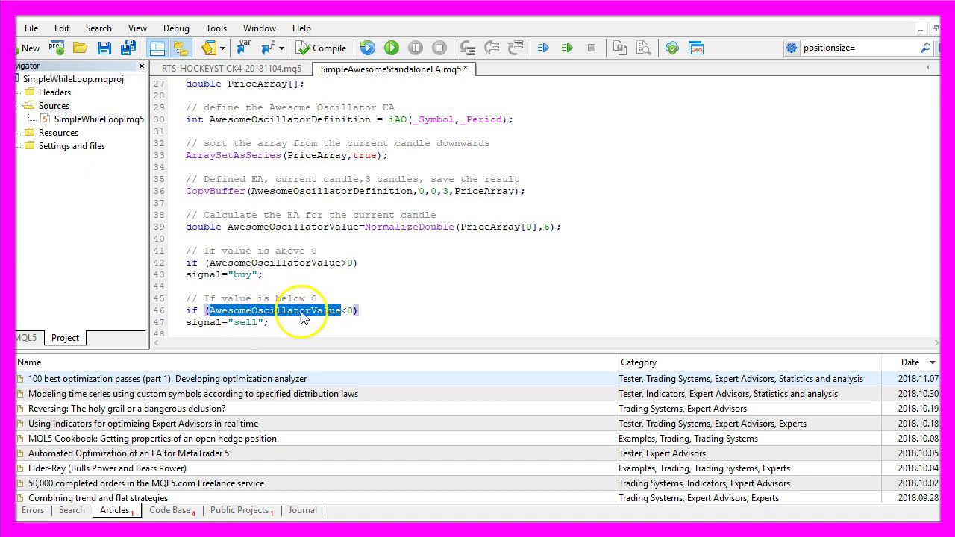
left_click(347, 310)
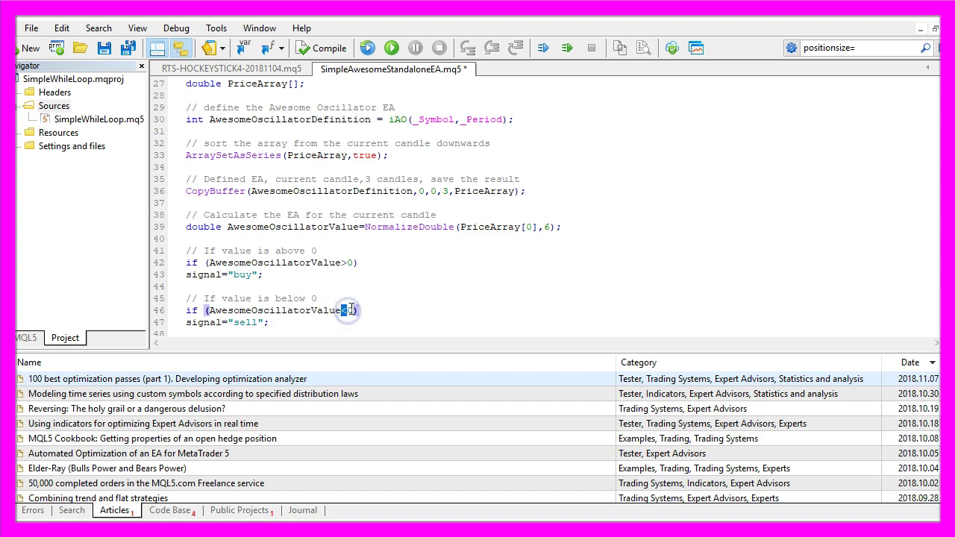
left_click(244, 324)
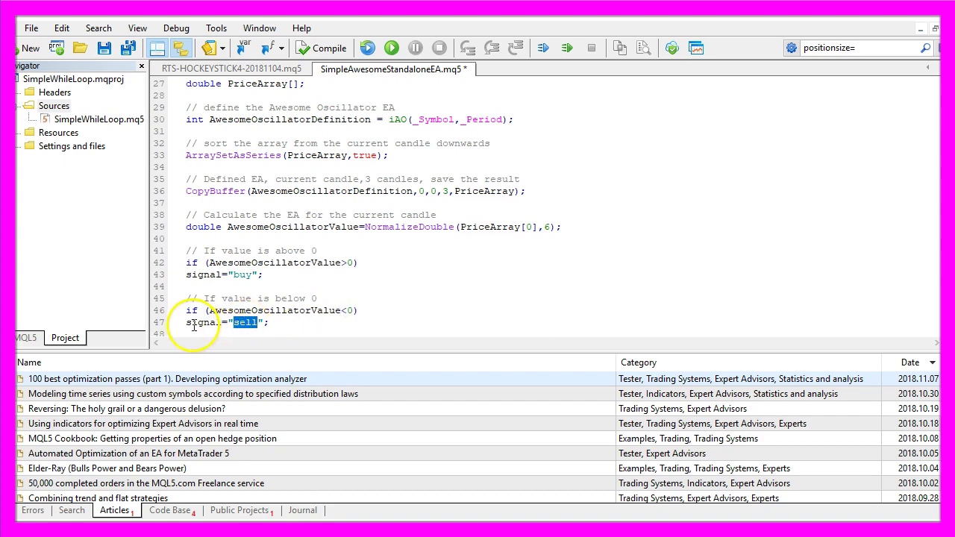
type("// sell 10 Microlot if (signal ==\"sell\" && PositionsTotal()<1) trade.Sell(0.10,NULL,Bid,0,(Bid-150 * _Point),NULL);")
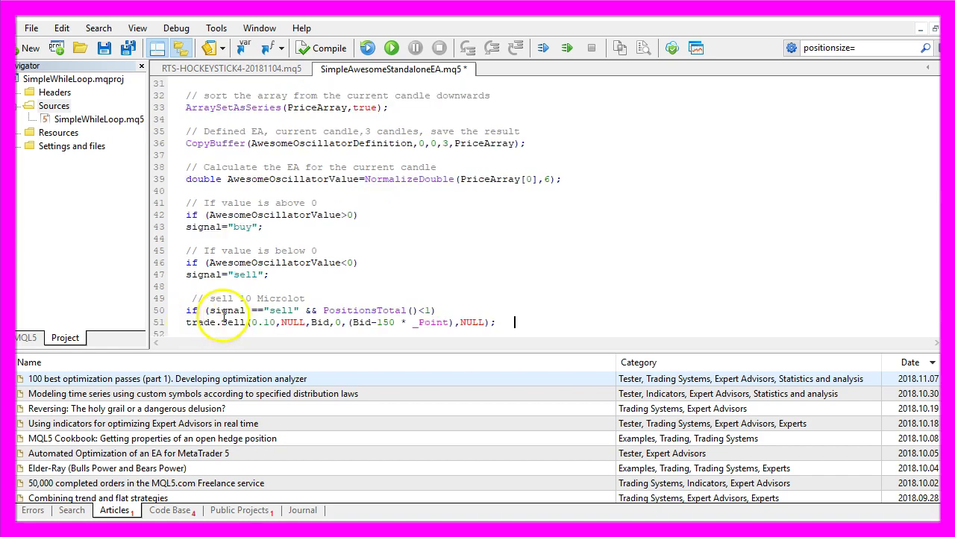
Step: Review the sell condition's signal check, open-positions check and trade object
double_click(227, 312)
double_click(288, 311)
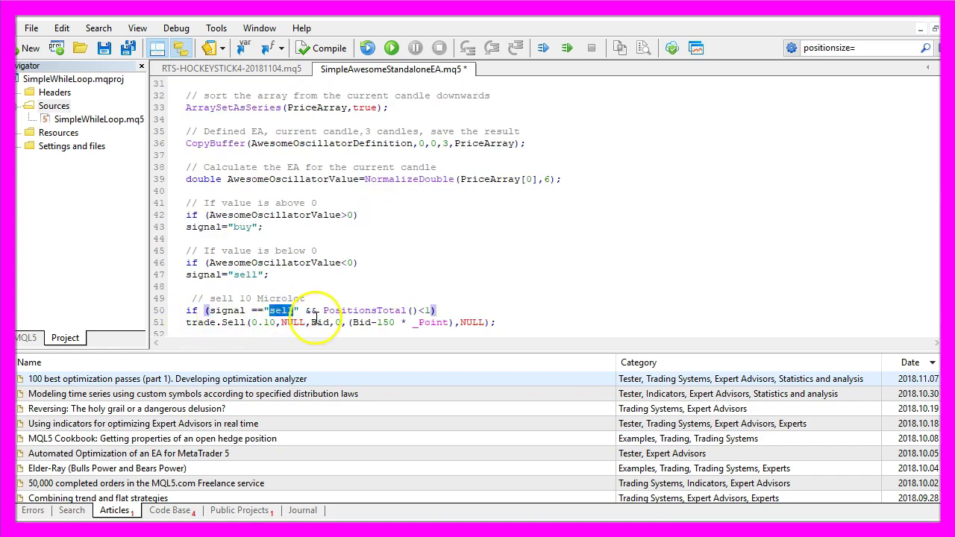
left_click_drag(321, 309, 396, 309)
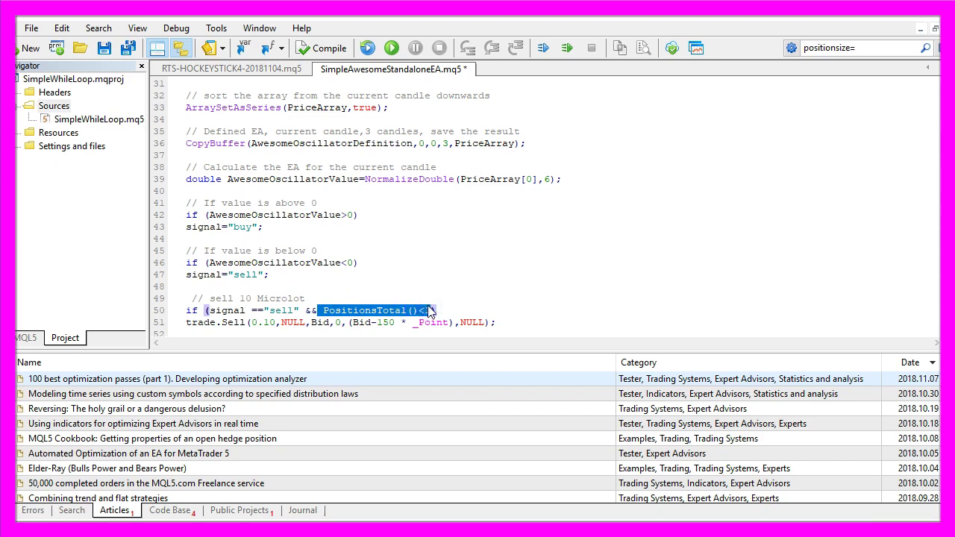
double_click(201, 323)
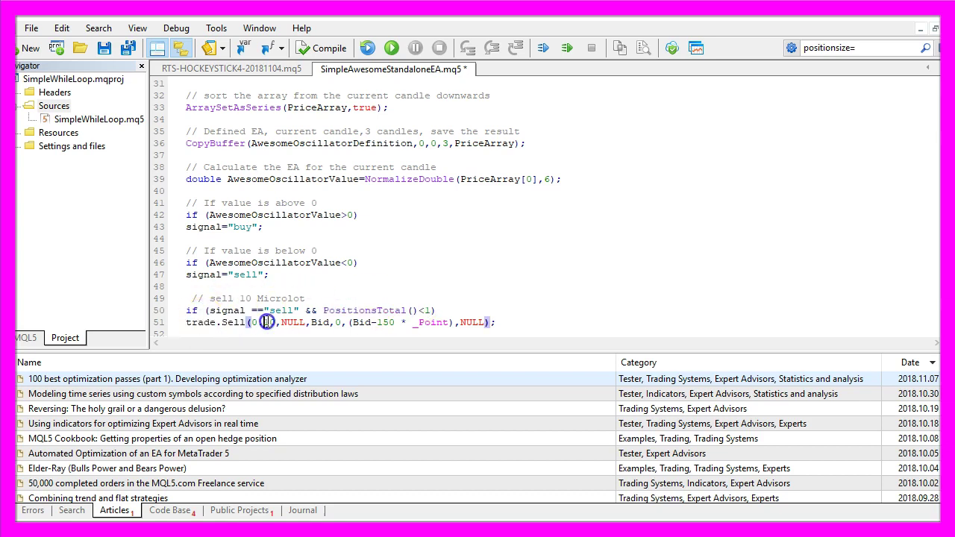
Step: Insert the buy 10 Microlot block: trade.Buy(0.10) when signal is buy and no positions exist
left_click(486, 322)
key("ctrl+v")
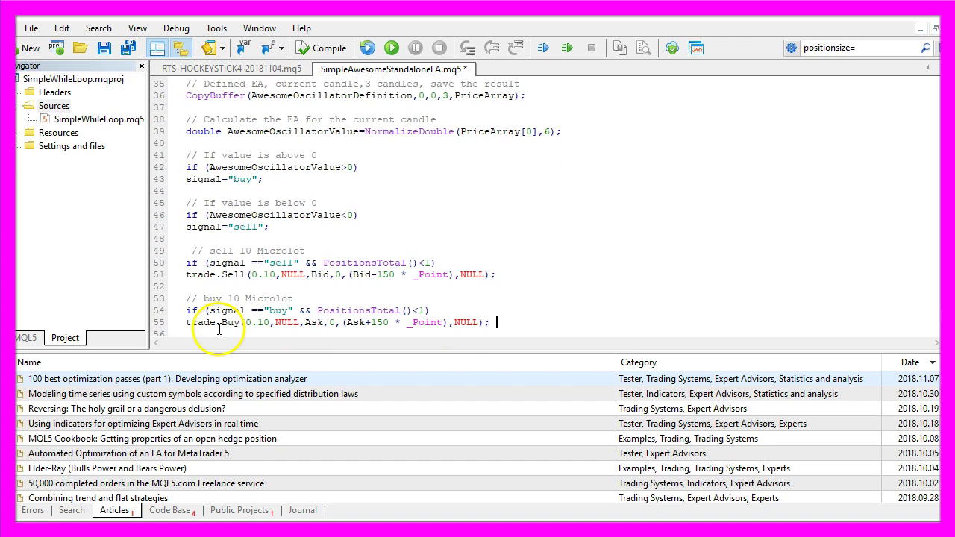
double_click(276, 311)
left_click_drag(317, 310, 396, 310)
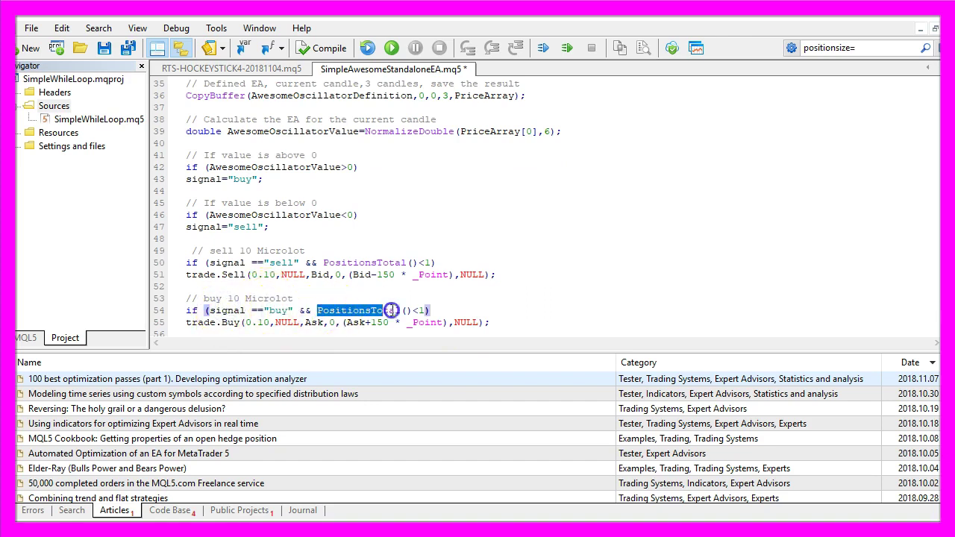
left_click(204, 320)
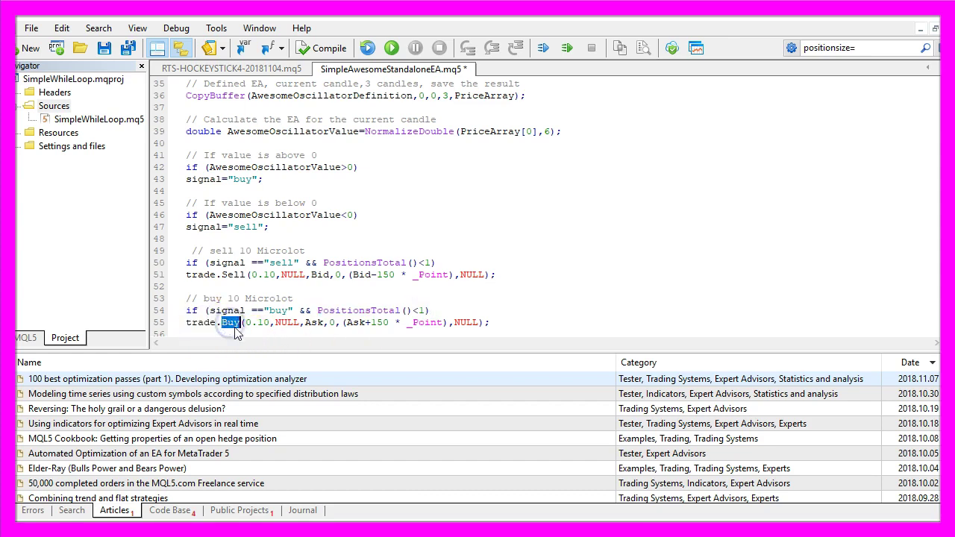
double_click(266, 321)
Step: Add a Comment line displaying the current signal on the chart and compile the EA with 0 errors
key("Down")
key("Down")
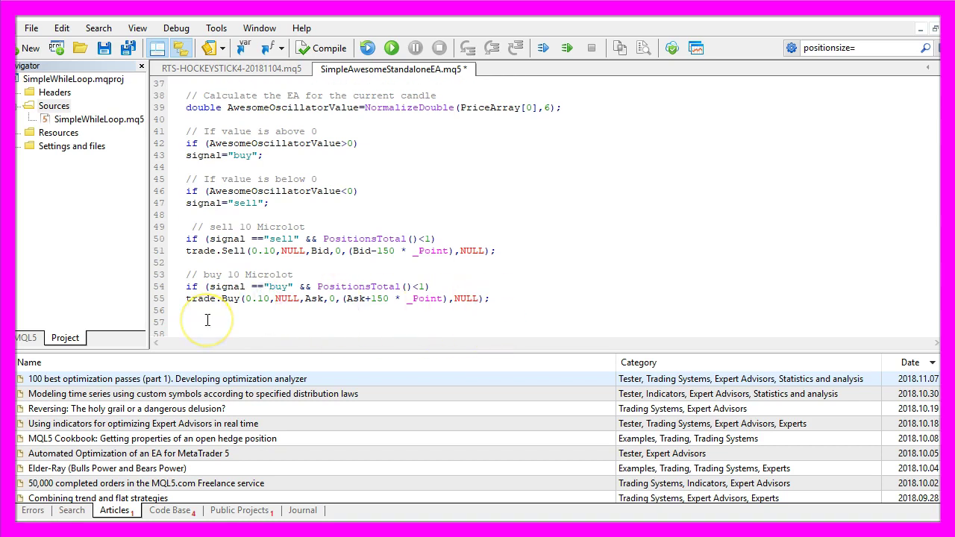
type("// Create a chart output Comment (\"The current signal is: \",signal);")
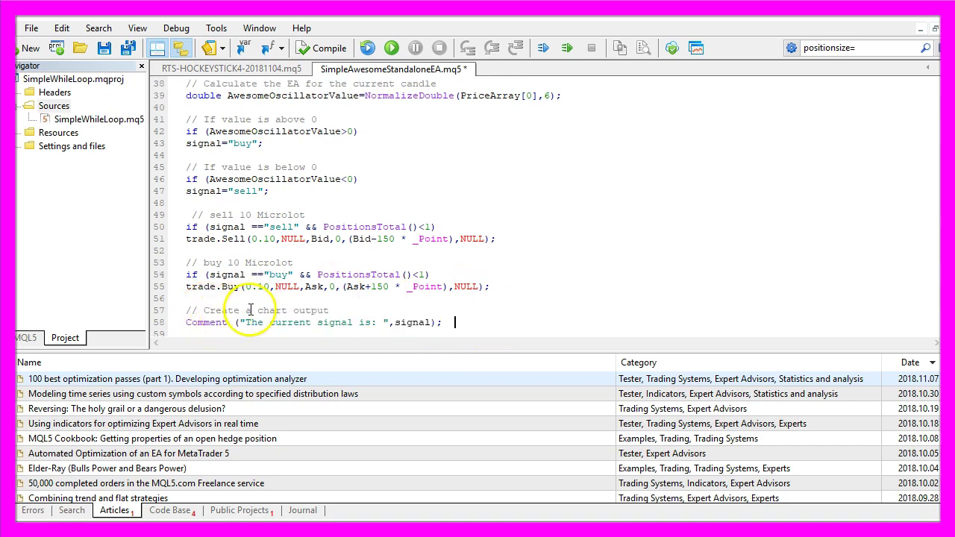
left_click_drag(251, 311, 338, 306)
double_click(212, 324)
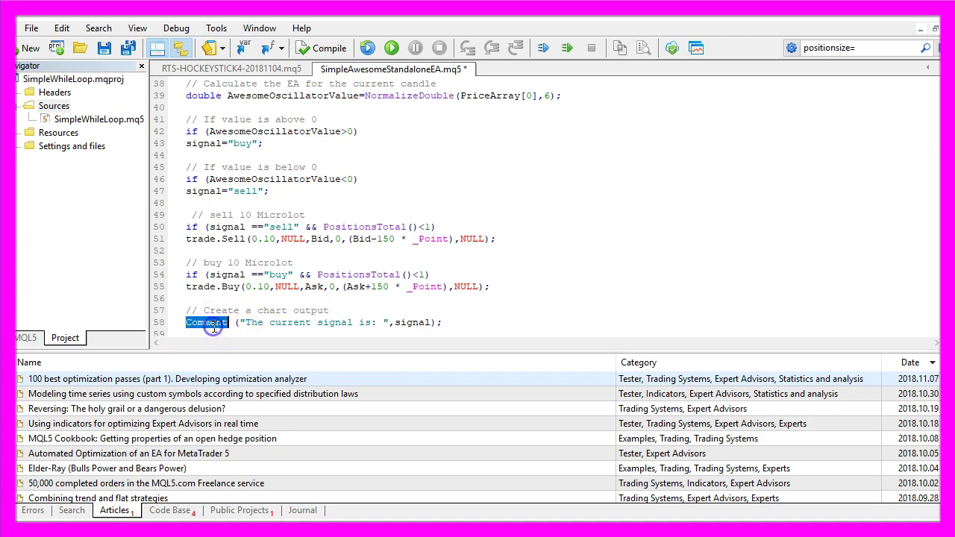
left_click_drag(236, 324, 382, 325)
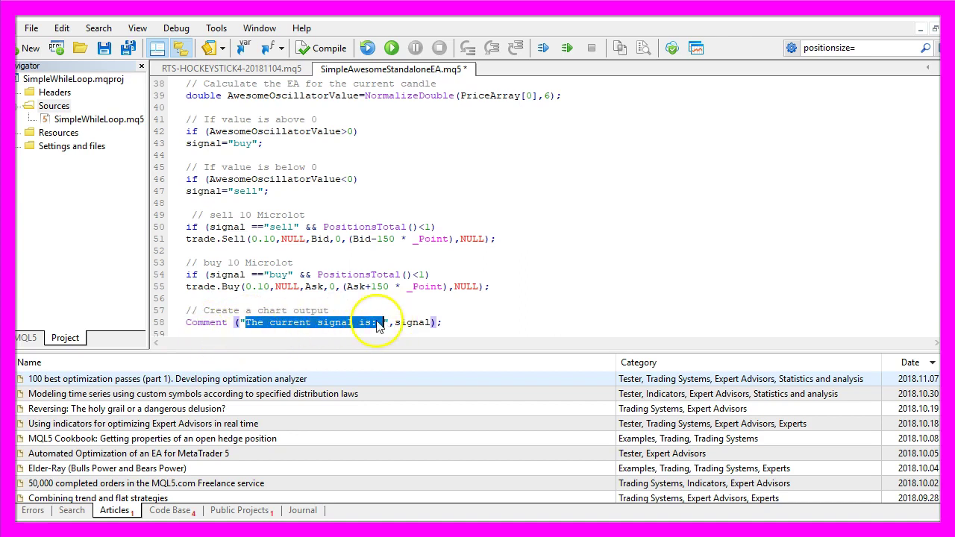
left_click(407, 320)
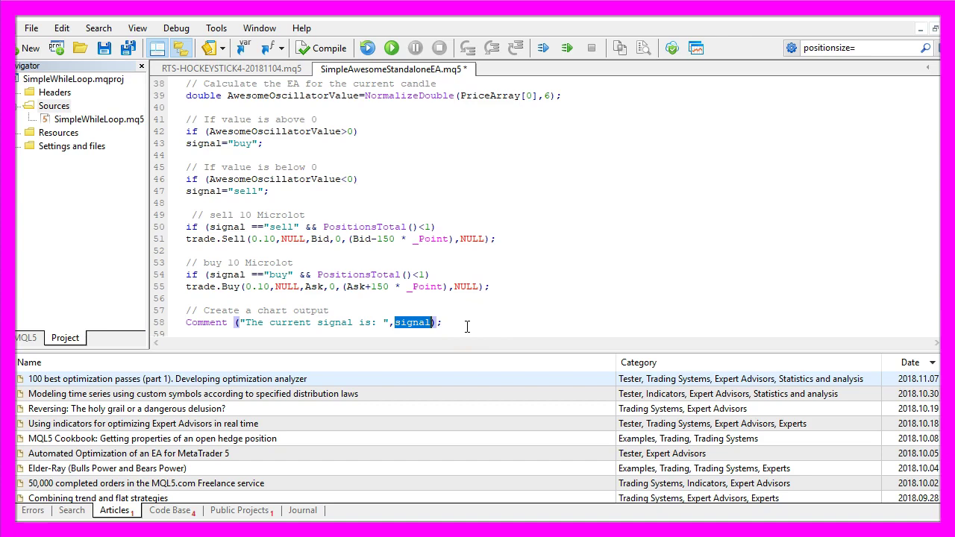
left_click(329, 49)
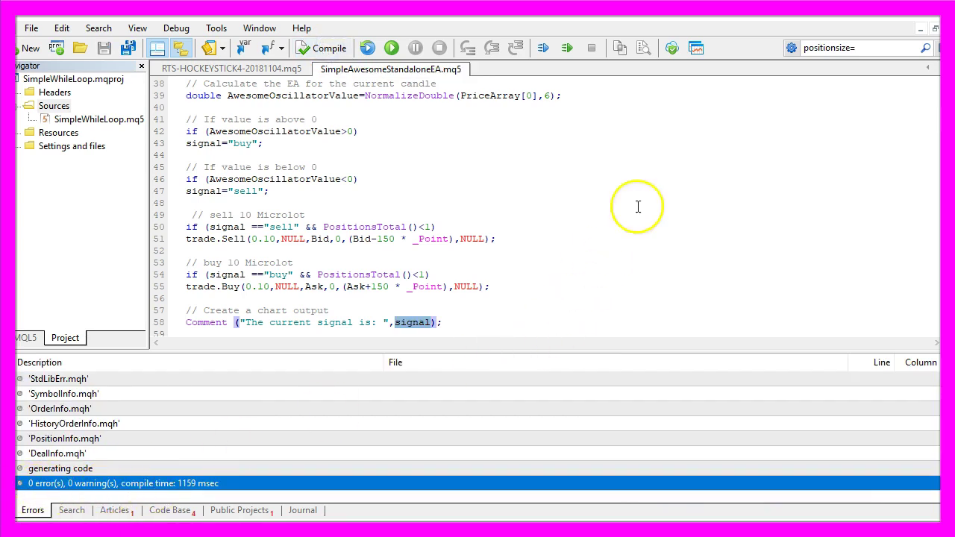
Step: Open the Strategy Tester with SimpleAwesomeStandaloneEA.ex5 on AUDCAD.m M1, showing all test settings
left_click(695, 48)
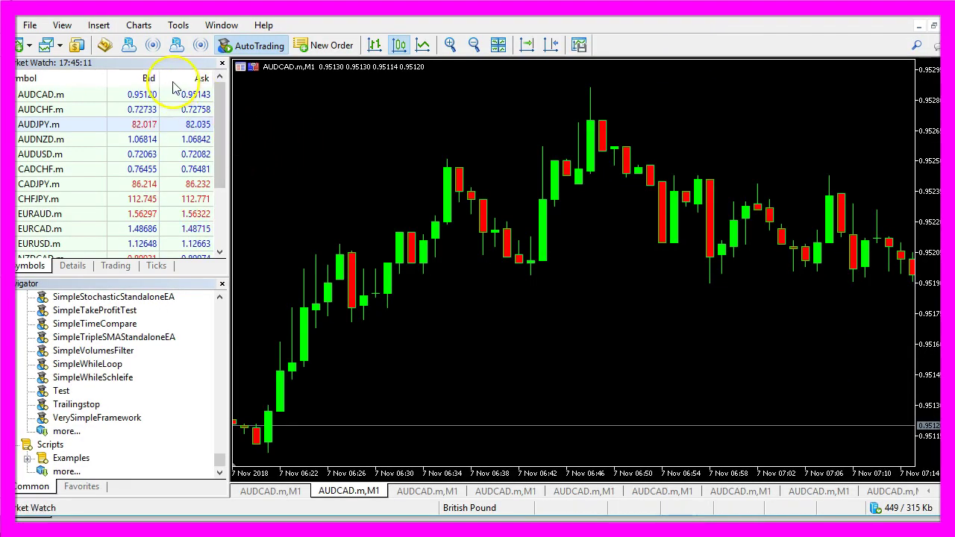
left_click(60, 29)
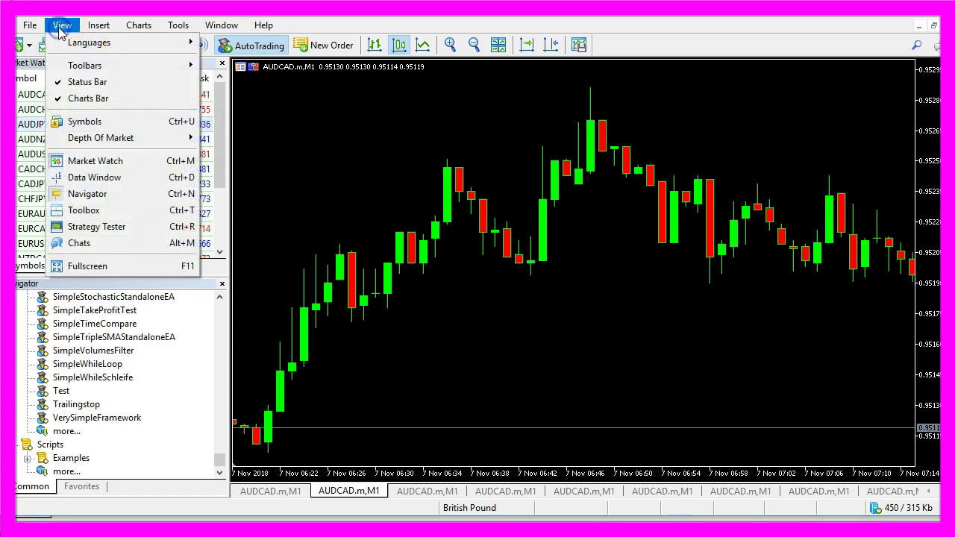
left_click(97, 227)
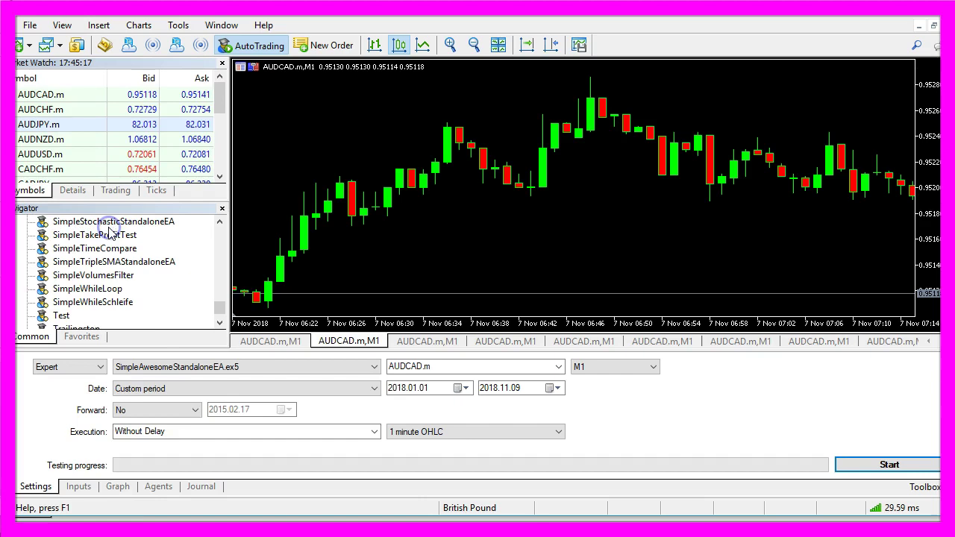
left_click(246, 367)
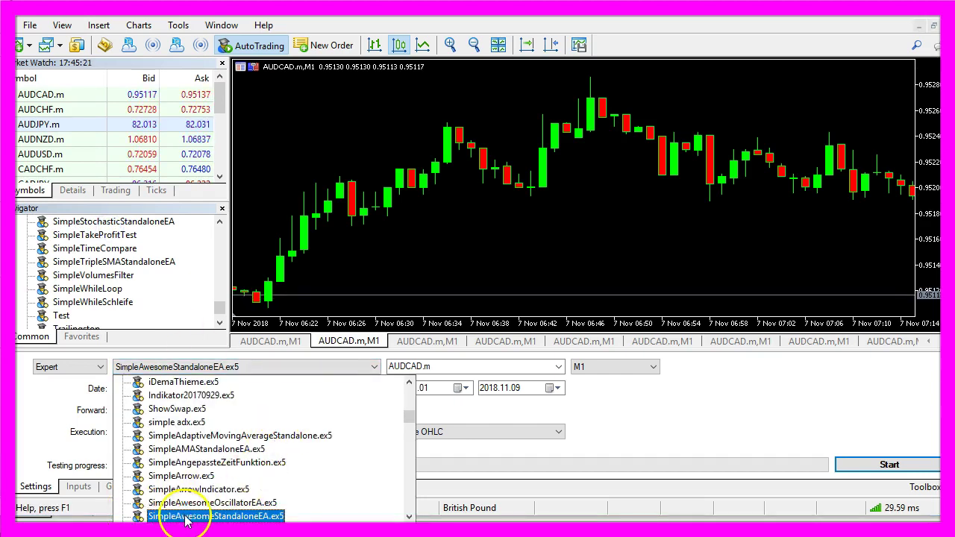
left_click(262, 517)
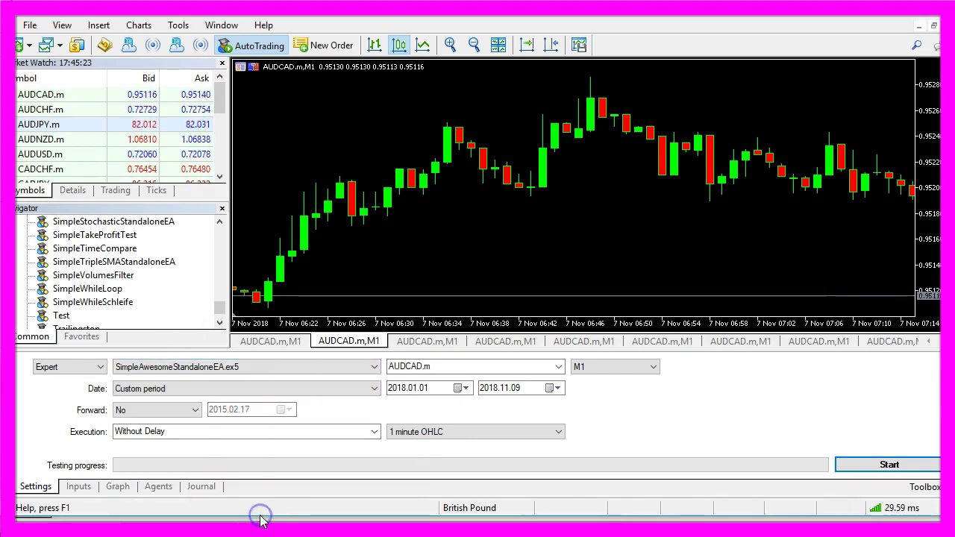
left_click_drag(654, 350, 654, 326)
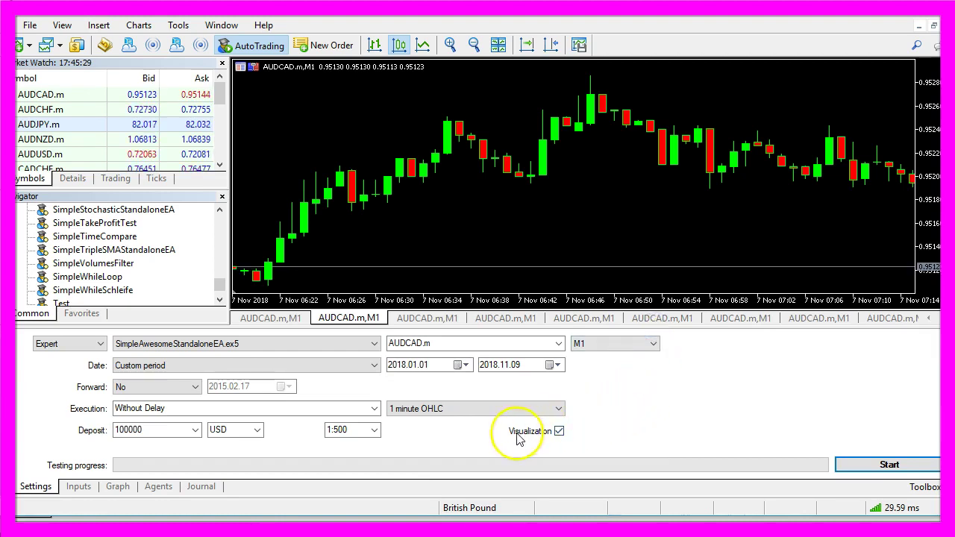
Step: Run the visual backtest, which opens a 0.10-lot audcad.m buy, then return to the EA source
left_click(889, 465)
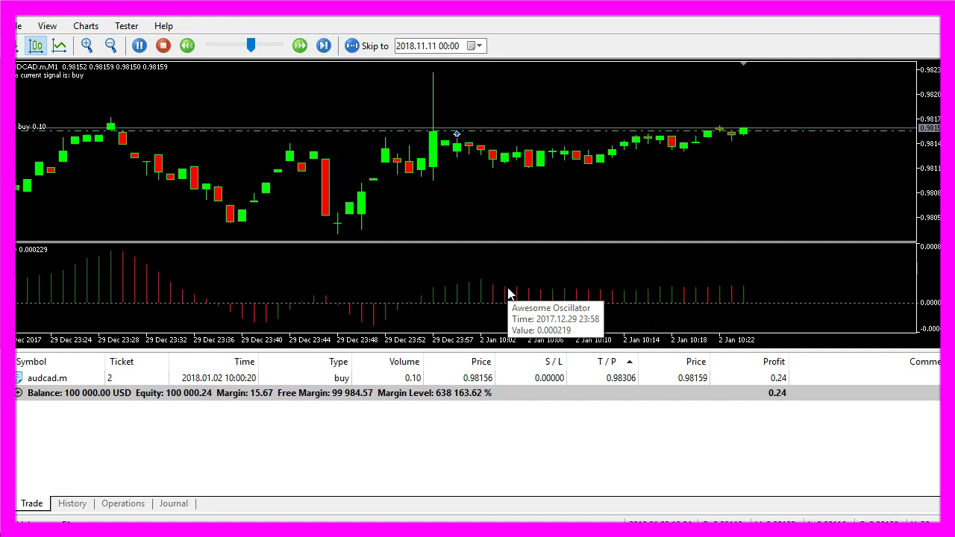
key("alt+Tab")
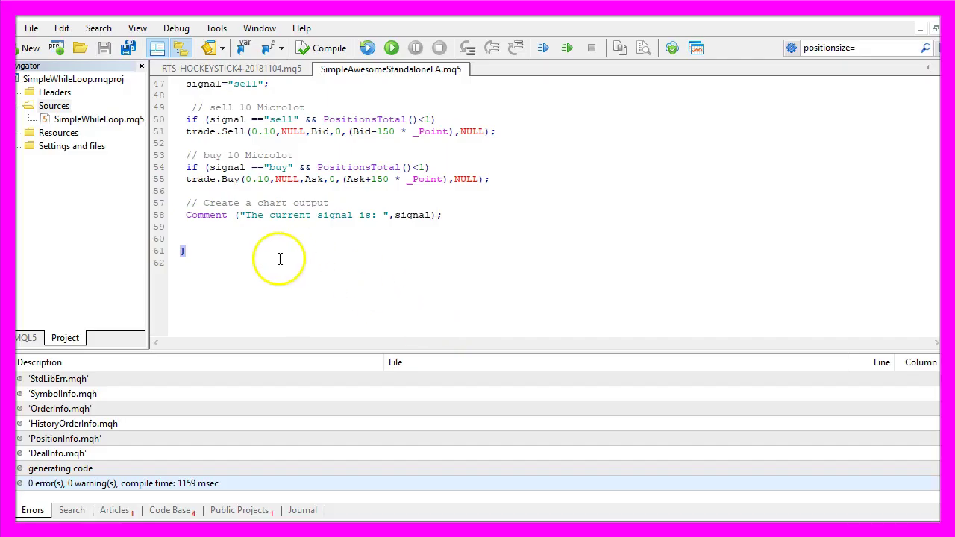
left_click_drag(240, 254, 116, 26)
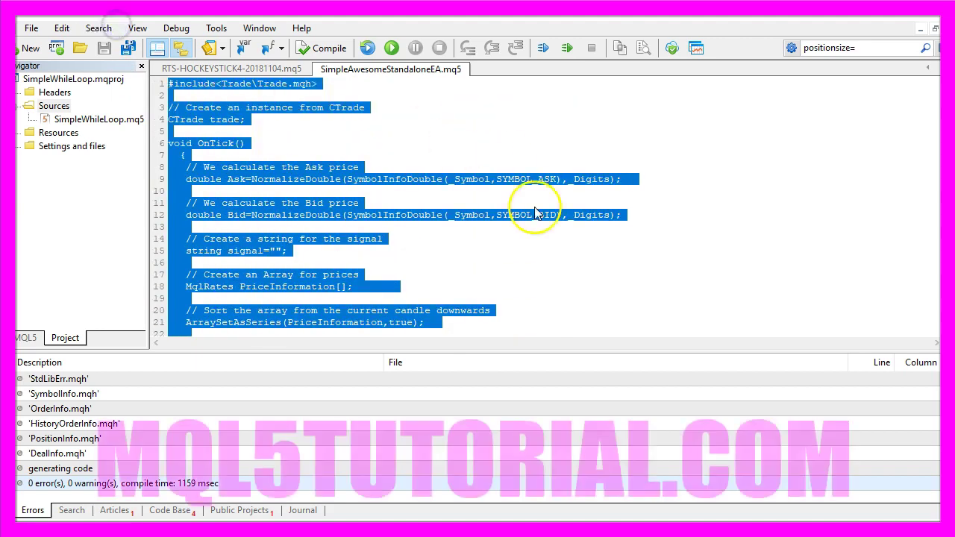